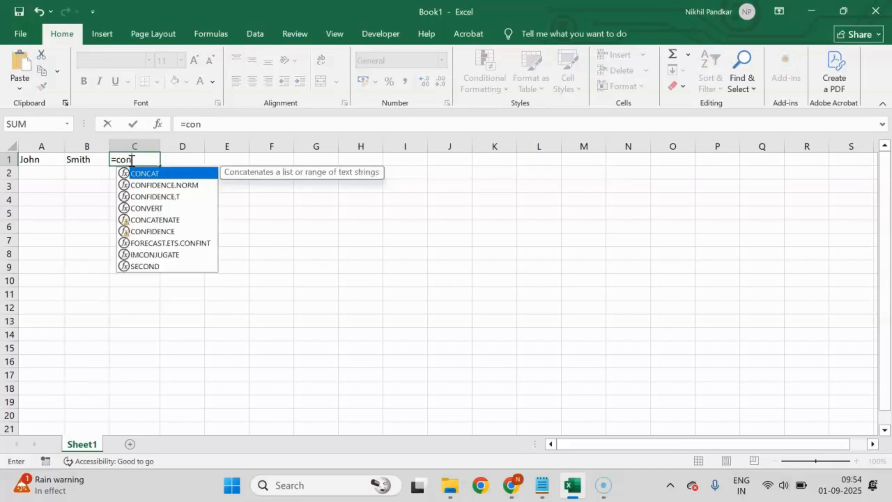
# Complete the CONCATENATE formula in C1 to join A1 and B1 with a space between them
pyautogui.write('na')
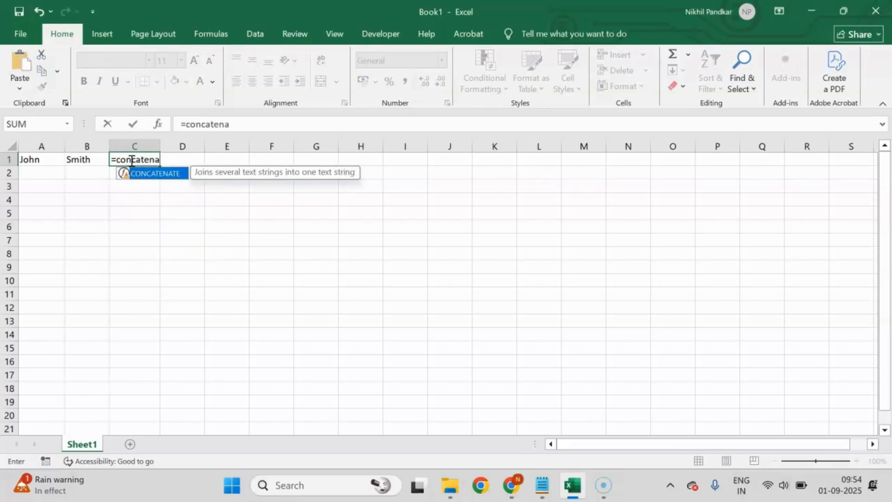
pyautogui.write('te(')
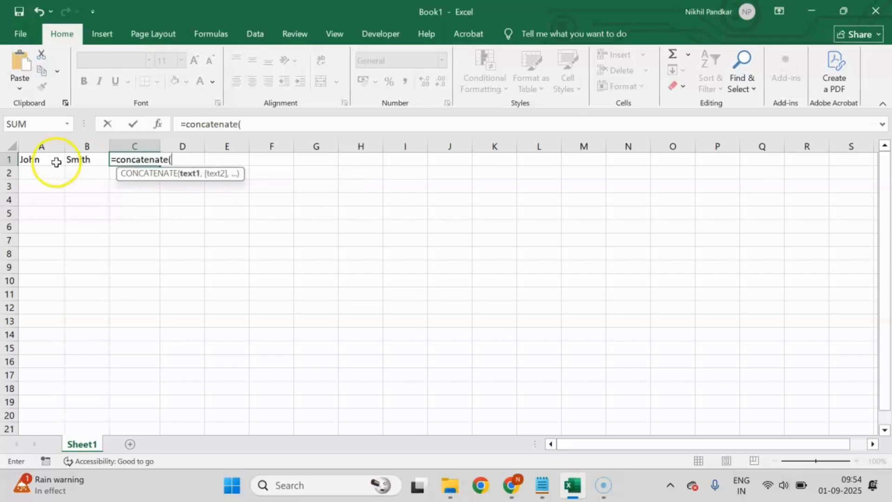
pyautogui.click(32, 160)
pyautogui.write(',')
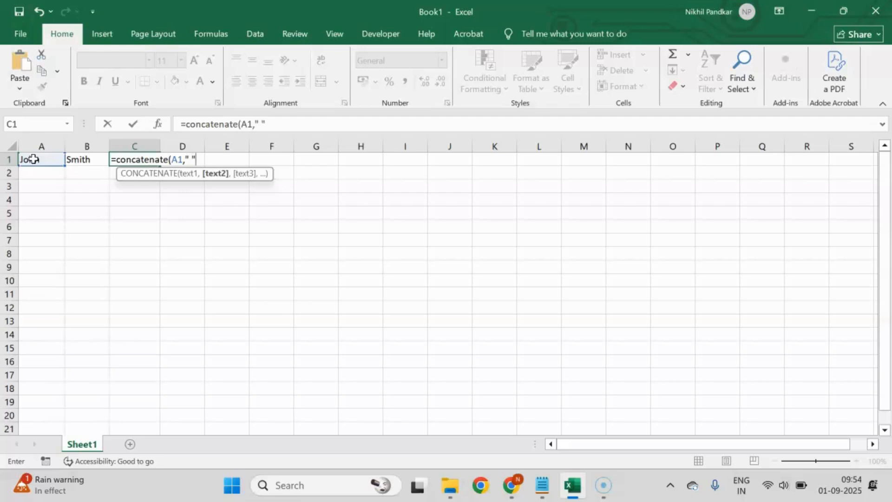
pyautogui.write('" ",')
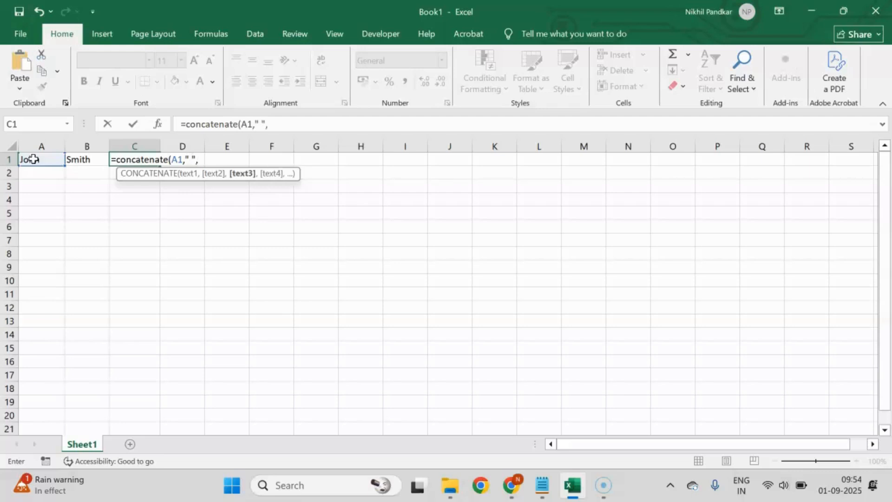
pyautogui.click(81, 159)
pyautogui.press('Return')
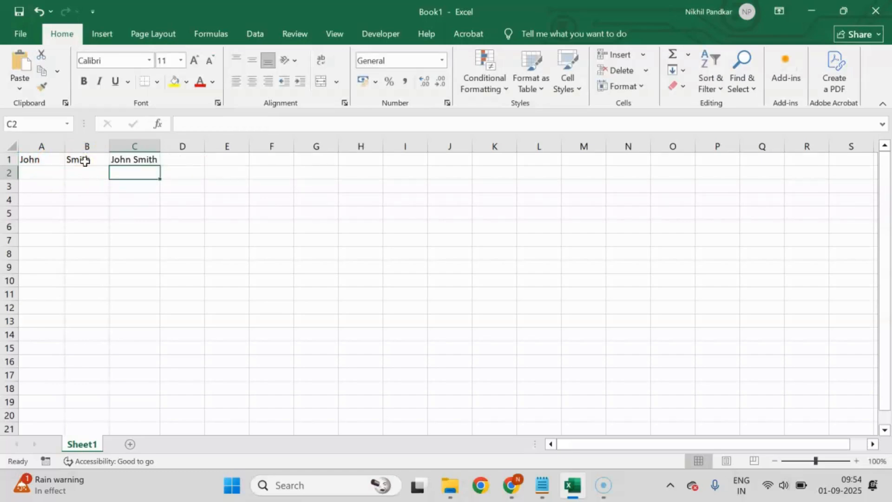
pyautogui.click(137, 159)
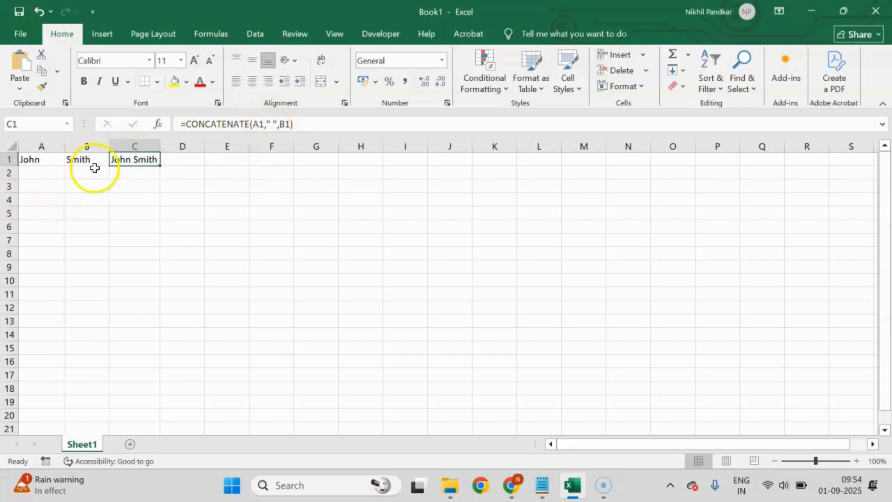
pyautogui.click(229, 217)
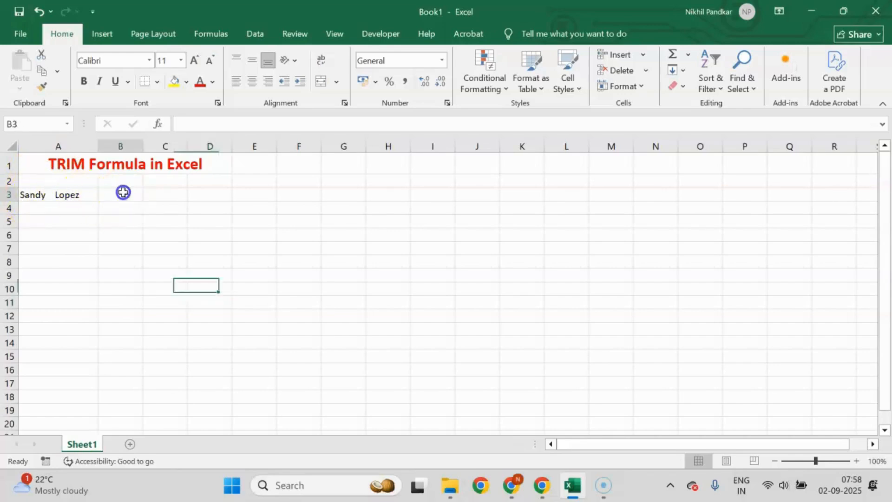
# Enter a TRIM formula in B3 that removes the extra spaces from the full name in A3
pyautogui.click(122, 192)
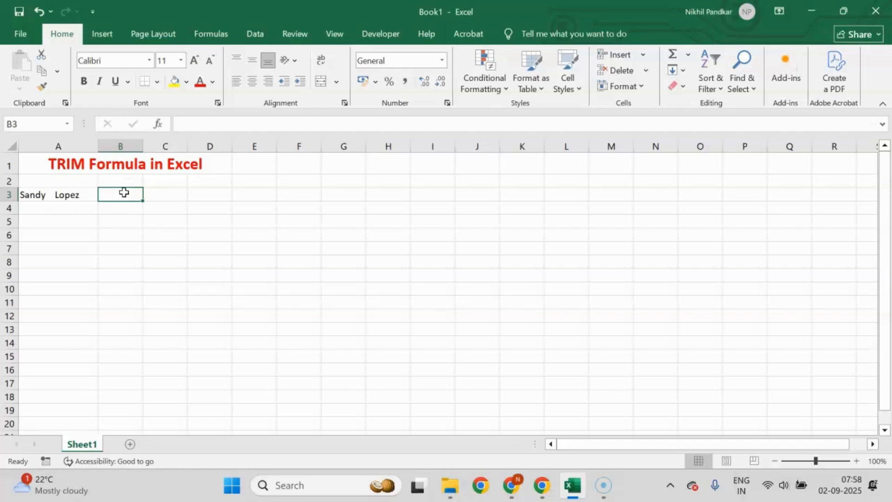
pyautogui.write('=trim(')
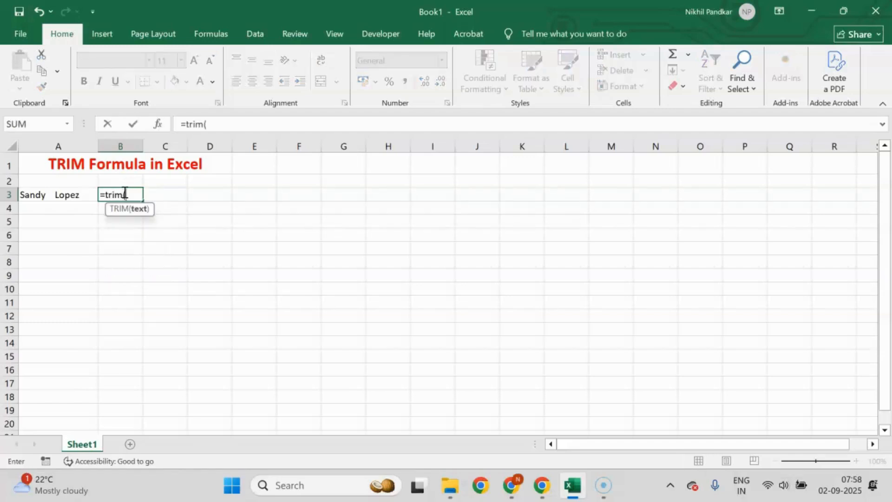
pyautogui.click(82, 196)
pyautogui.press('Return')
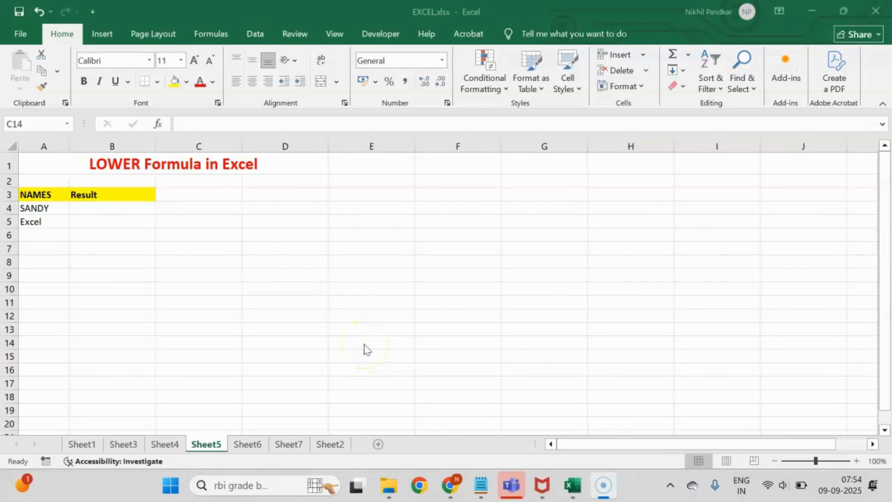
# Enter the formula =LOWER(A4) in B4 to convert the first listed name to lowercase
pyautogui.click(40, 207)
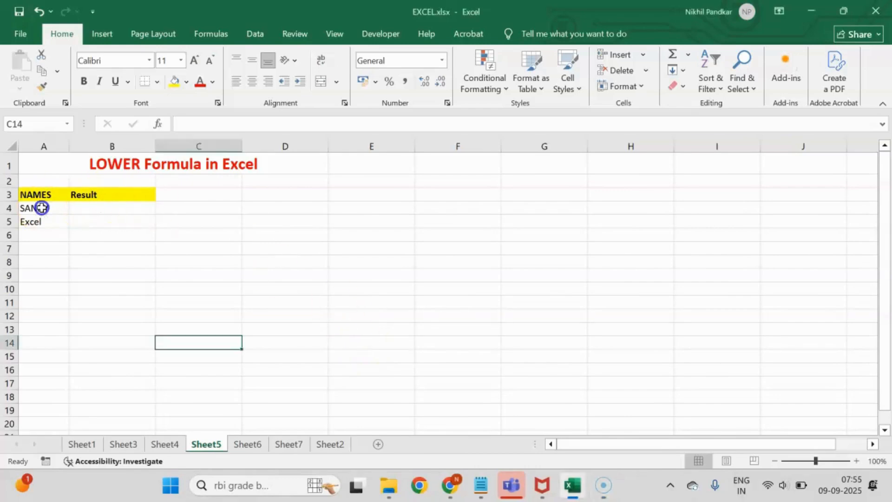
pyautogui.click(108, 207)
pyautogui.click(32, 209)
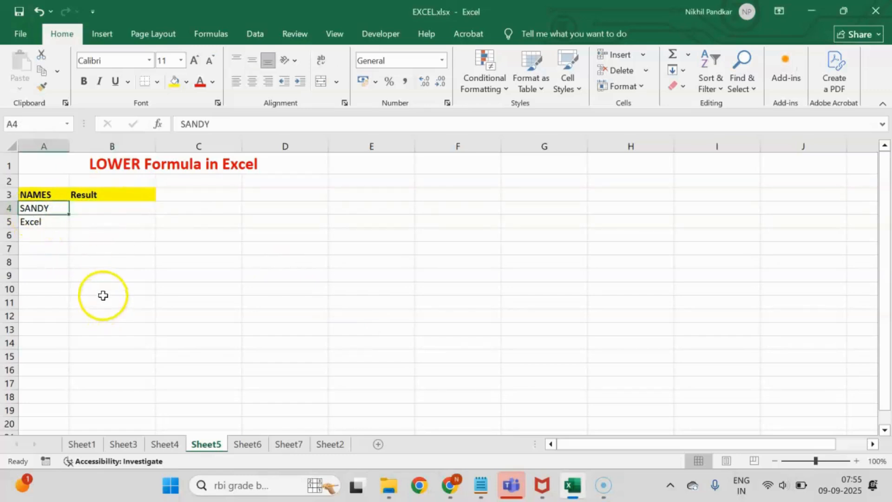
pyautogui.click(99, 209)
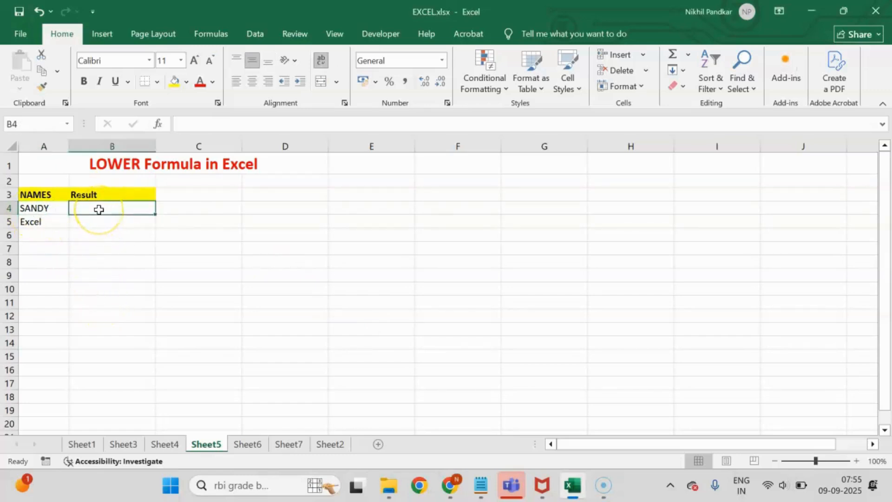
pyautogui.write('=lo')
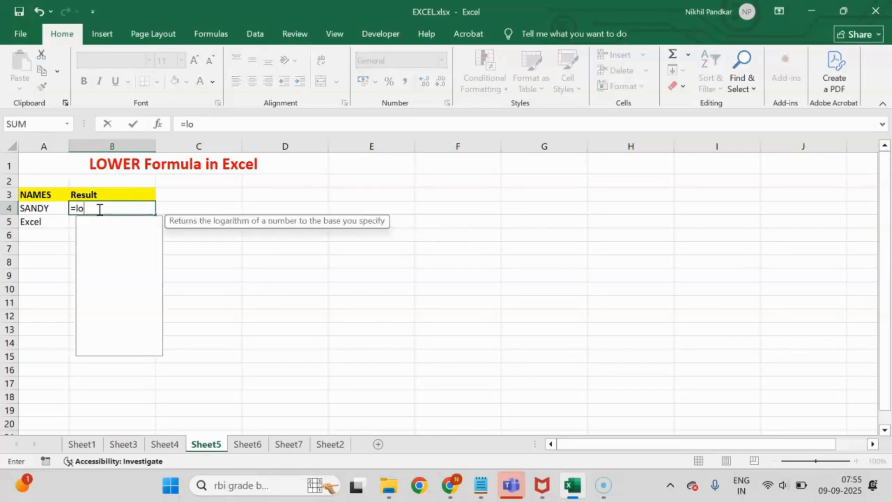
pyautogui.write('wer(')
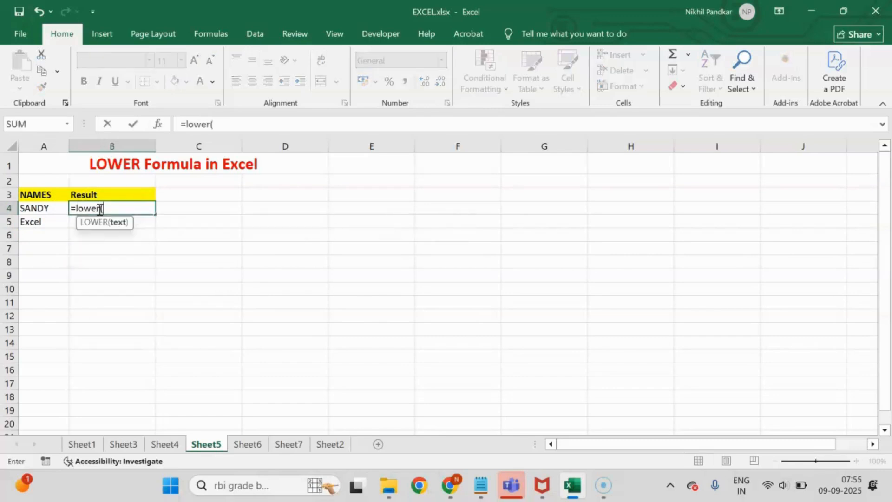
pyautogui.click(36, 209)
pyautogui.write(')')
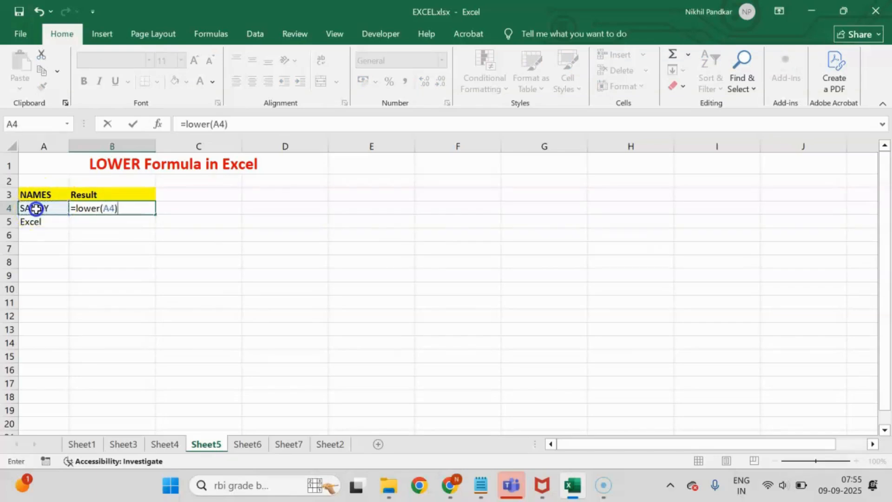
pyautogui.press('Return')
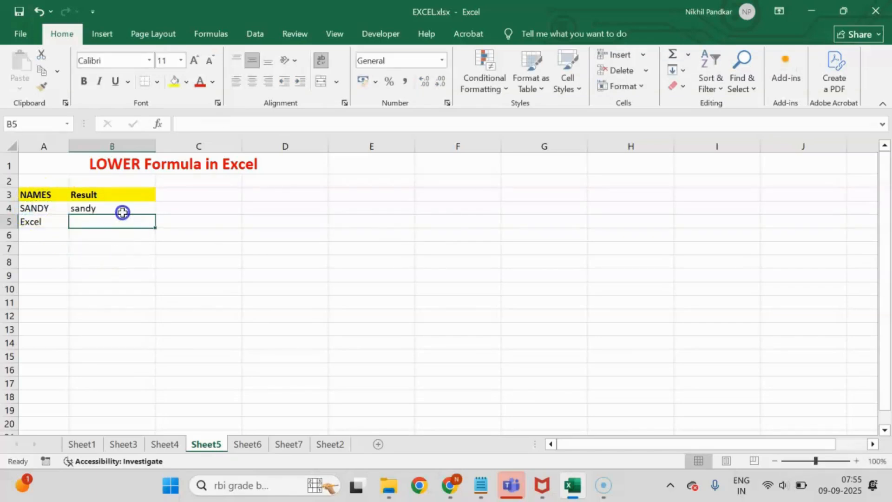
# Fill the LOWER formula from B4 down to B5 so the second entry is also converted
pyautogui.click(110, 209)
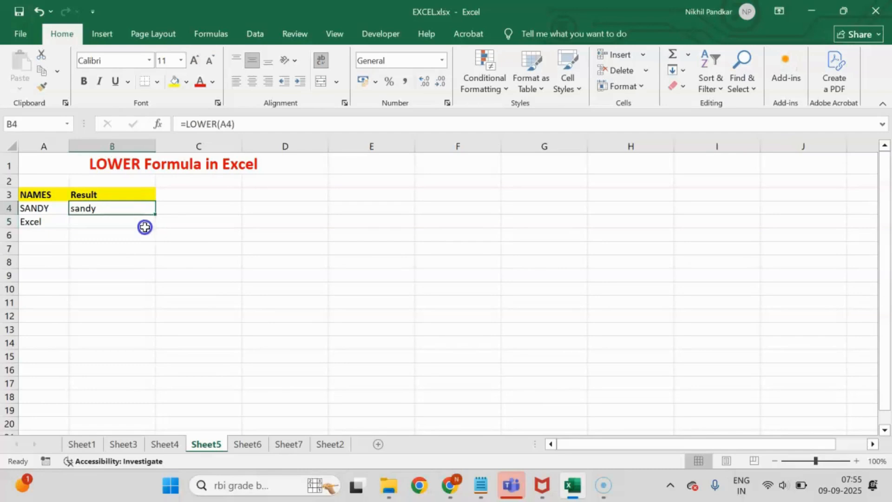
pyautogui.moveTo(156, 214); pyautogui.dragTo(159, 231)
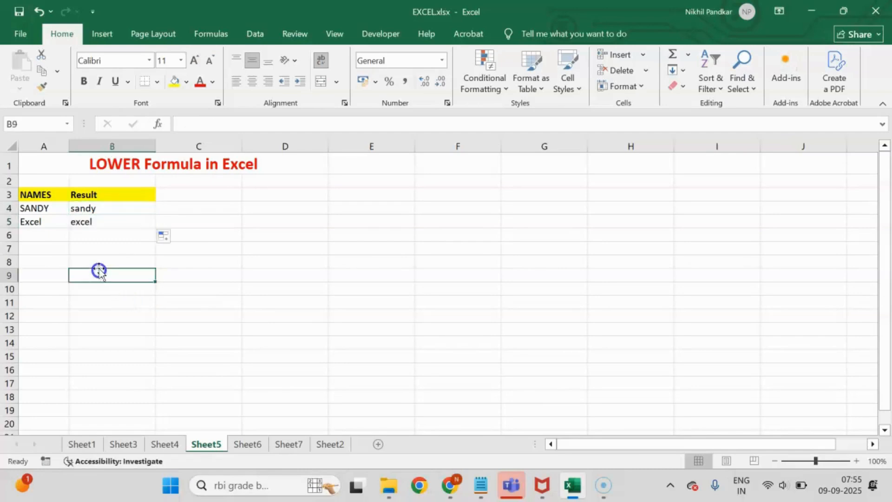
pyautogui.click(32, 221)
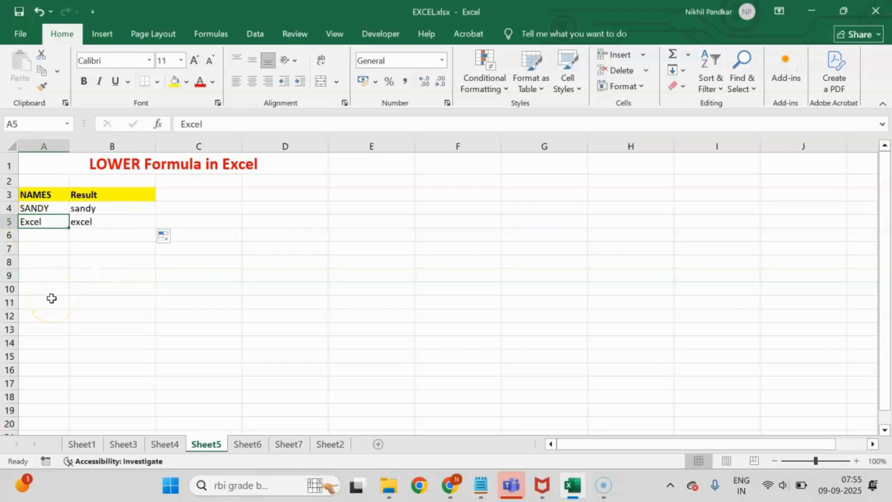
pyautogui.click(97, 223)
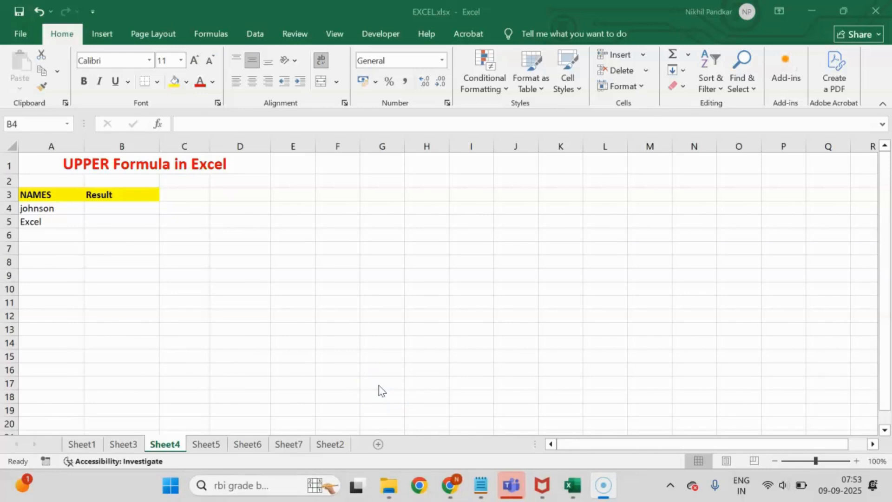
# Enter the formula =UPPER(A4) in B4 to convert the first listed name to uppercase
pyautogui.hotkey('shift', 'Down')
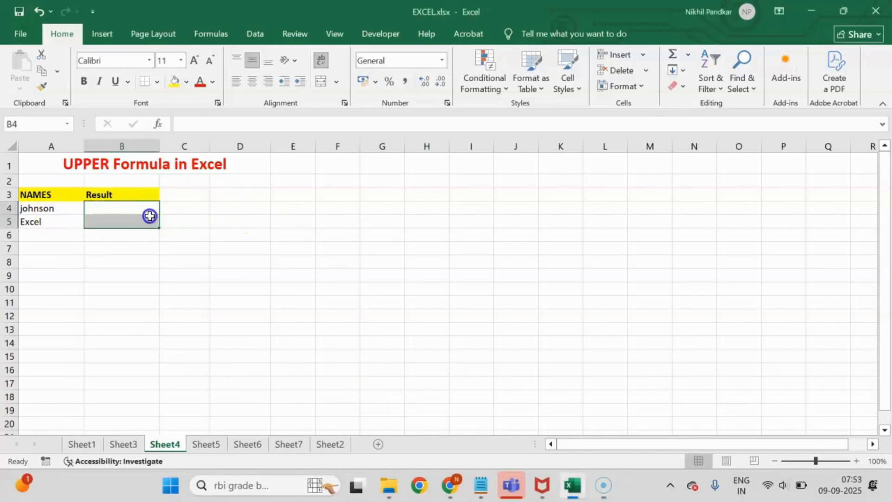
pyautogui.click(136, 210)
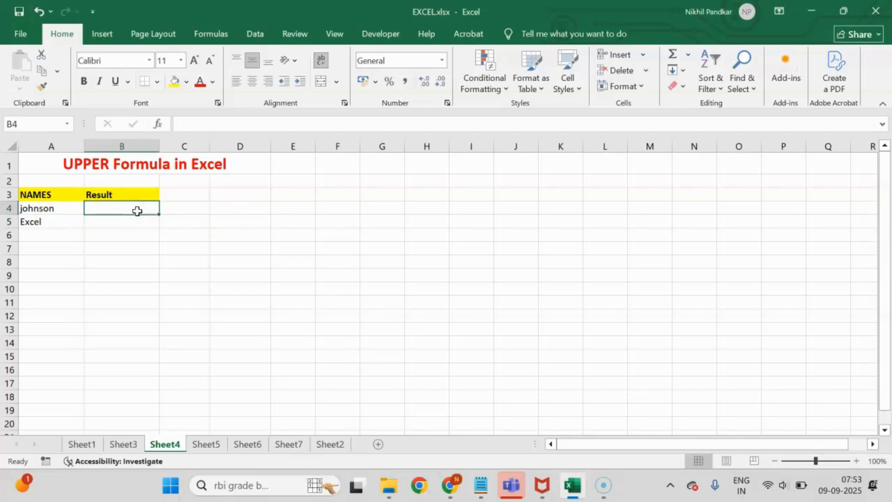
pyautogui.write('=')
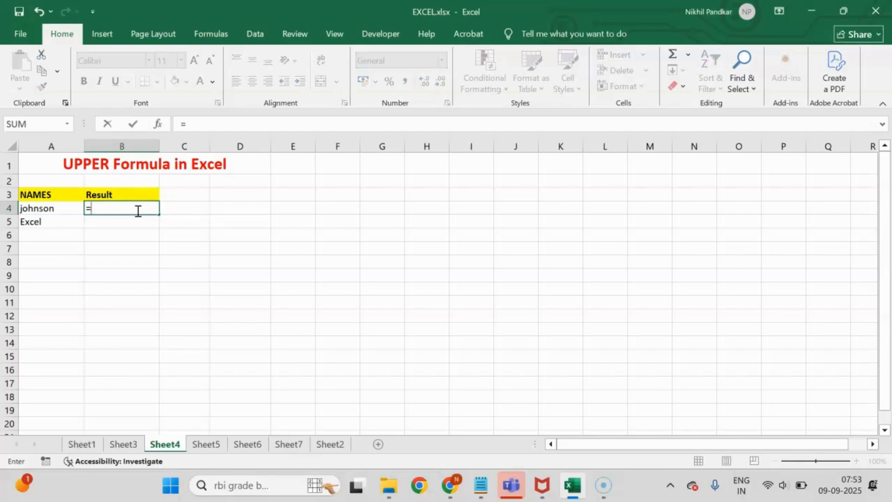
pyautogui.write('UPPER')
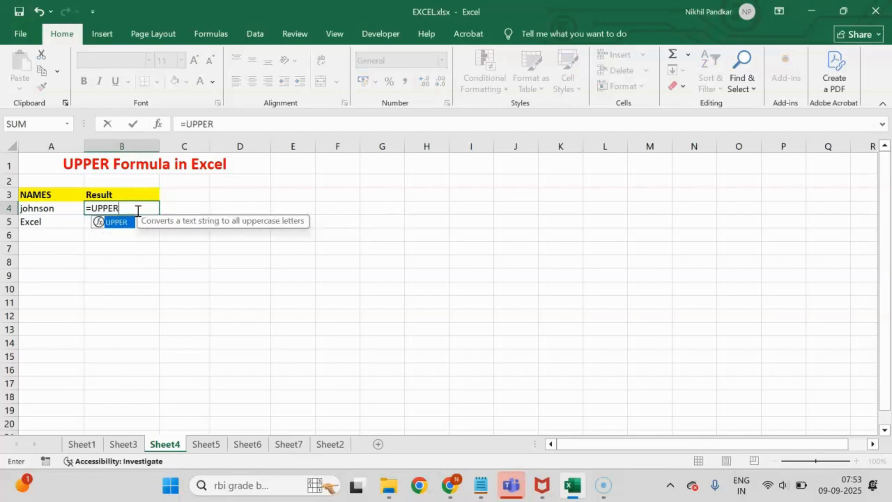
pyautogui.write('(')
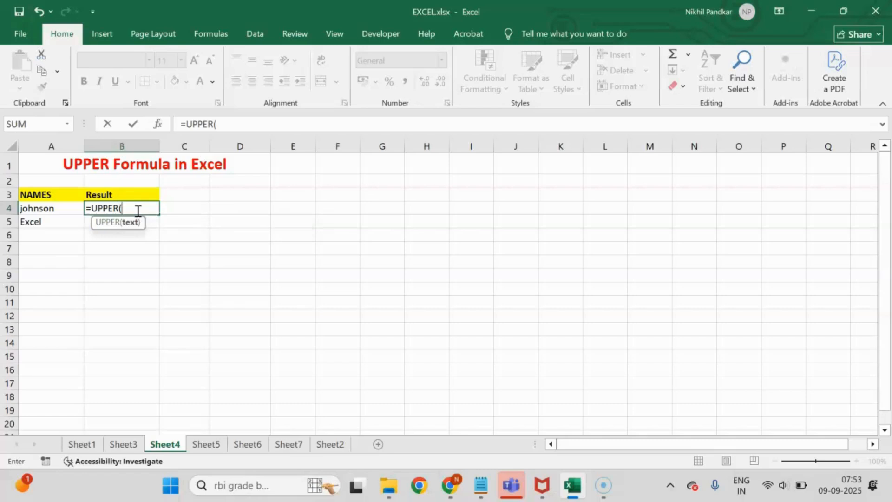
pyautogui.click(29, 209)
pyautogui.write(')')
pyautogui.press('Return')
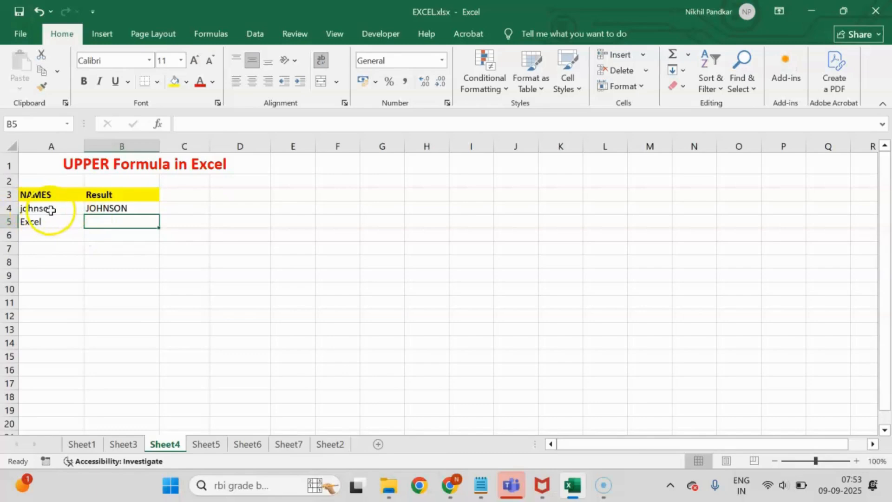
# Fill the UPPER formula from B4 down to B5 so the second entry is also converted
pyautogui.click(141, 208)
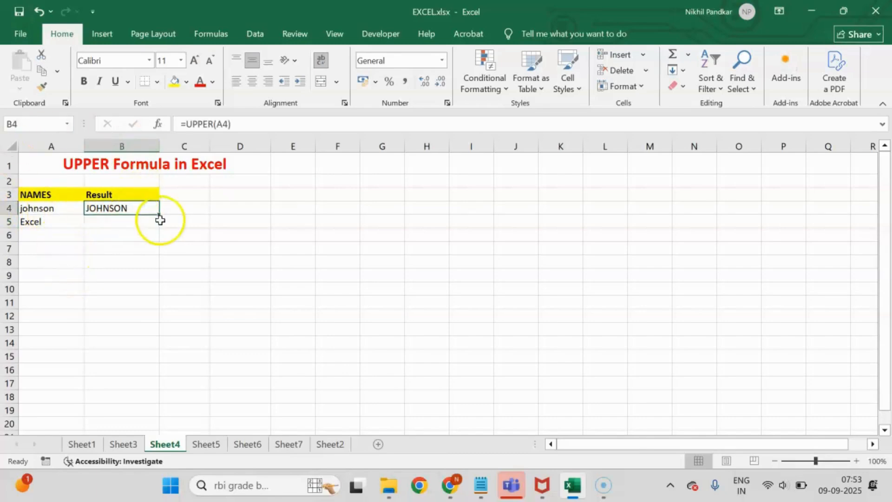
pyautogui.moveTo(160, 214); pyautogui.dragTo(160, 225)
pyautogui.click(44, 224)
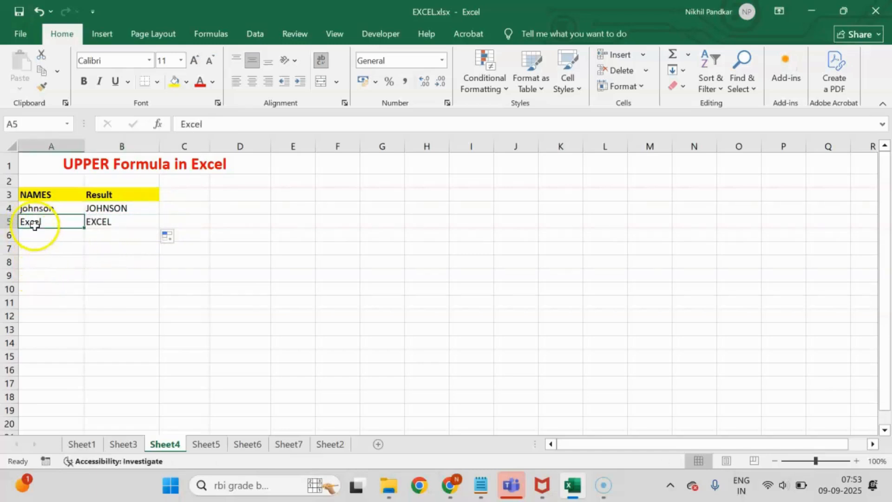
pyautogui.click(117, 223)
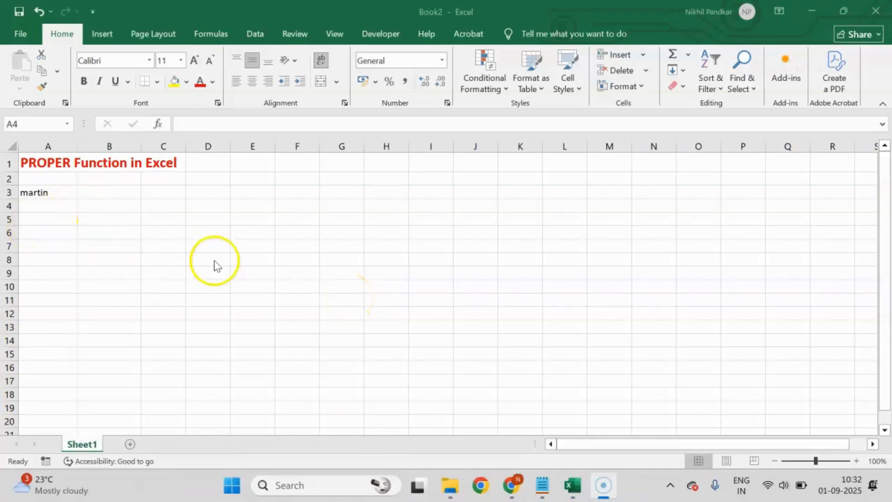
# Enter the formula =PROPER(A3) in B3 to capitalize the first letter of the name in A3
pyautogui.click(38, 200)
pyautogui.click(36, 191)
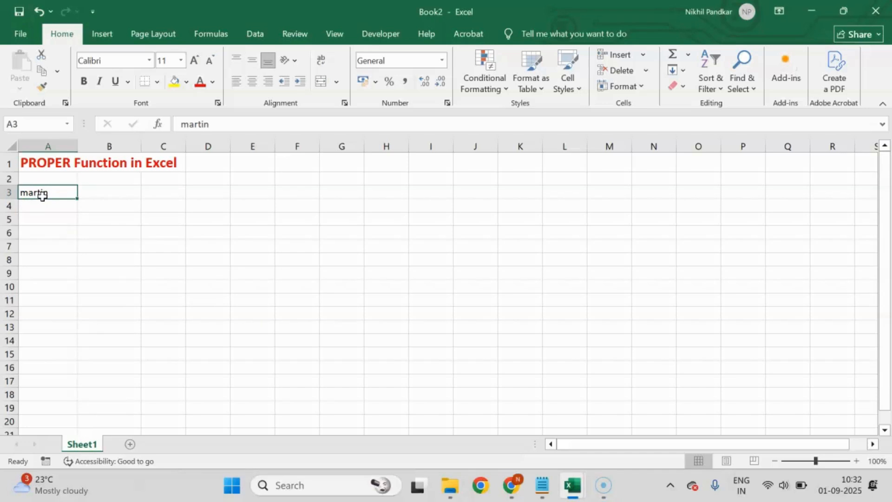
pyautogui.click(96, 193)
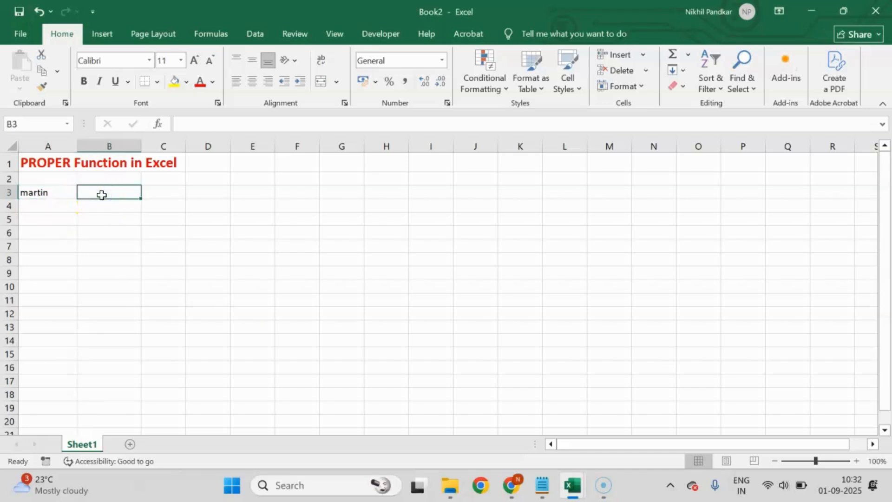
pyautogui.write('=')
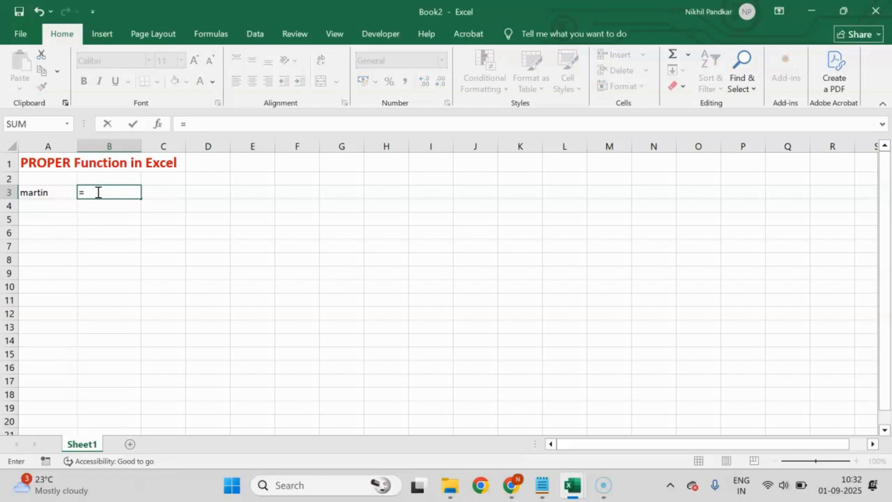
pyautogui.write('proper(')
pyautogui.click(57, 188)
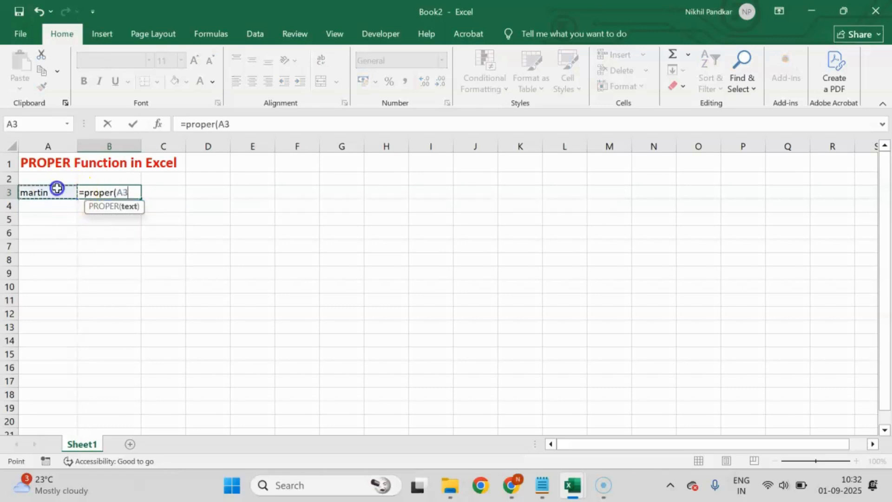
pyautogui.write(')')
pyautogui.press('Return')
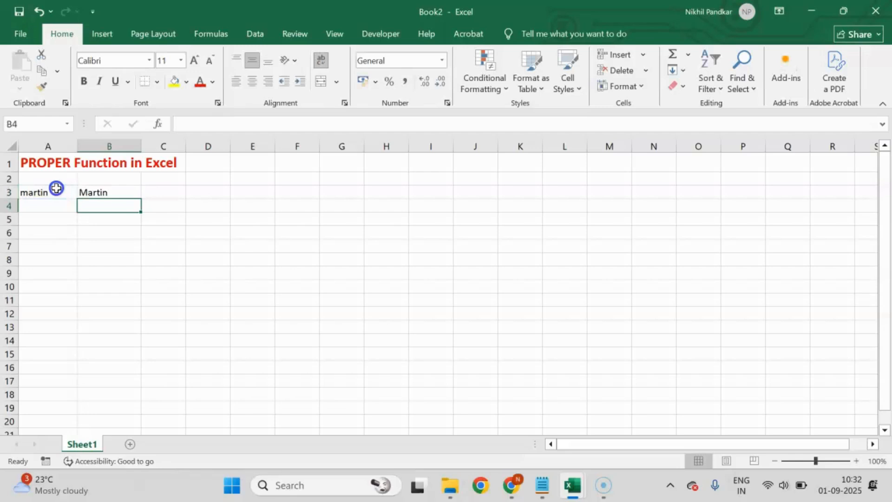
# Add a second lowercase sample name in A4, below the existing entry in the PROPER example
pyautogui.click(50, 194)
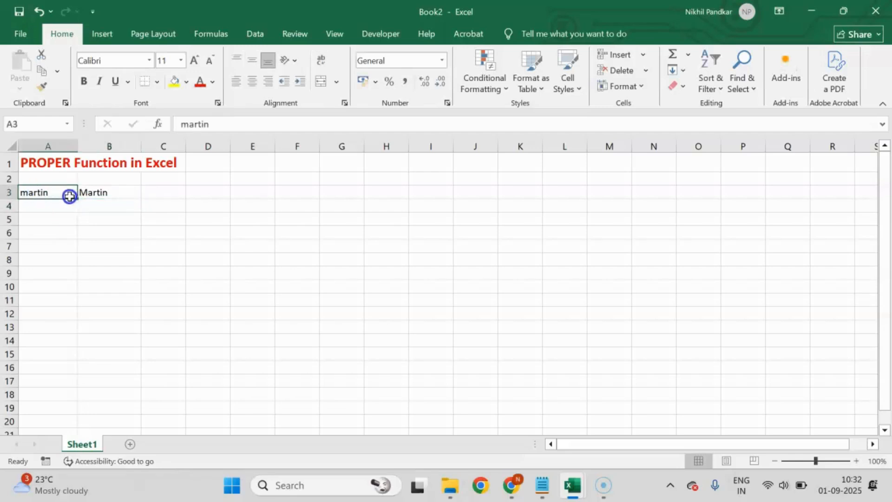
pyautogui.click(109, 194)
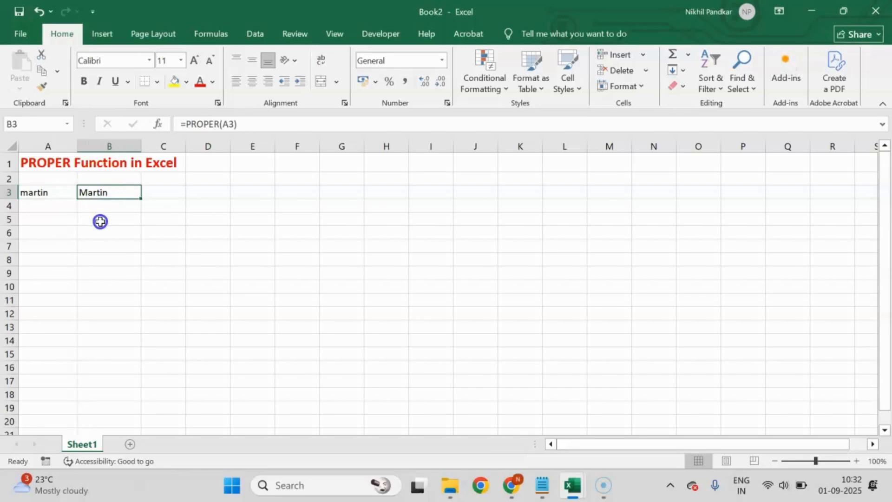
pyautogui.click(46, 205)
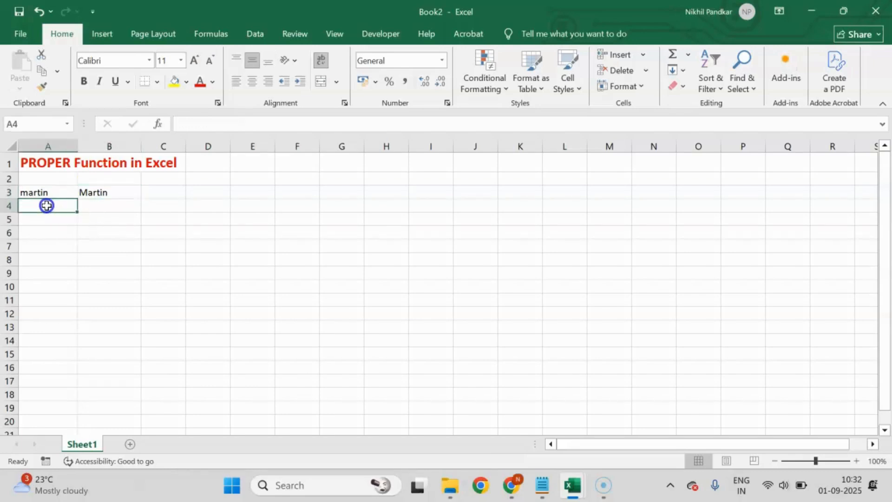
pyautogui.write('sandy')
pyautogui.press('Return')
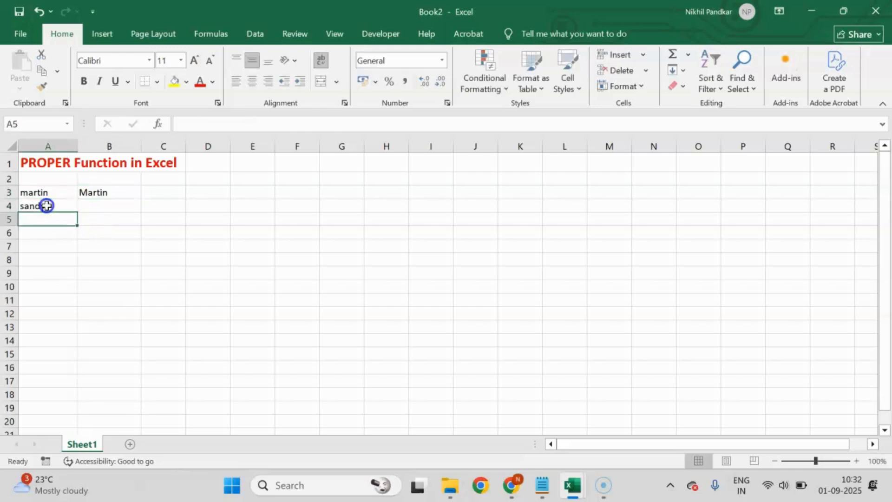
# Fill the PROPER formula from B3 down to B4 so the second name is also capitalized
pyautogui.click(112, 207)
pyautogui.click(121, 193)
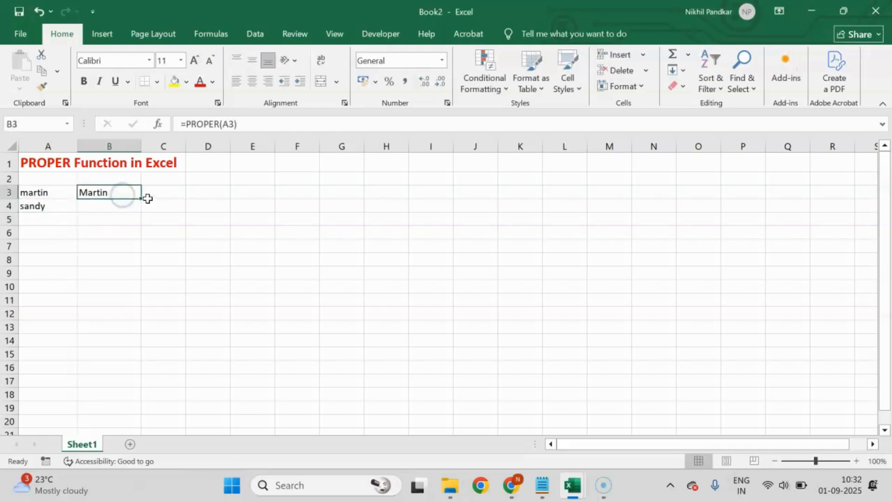
pyautogui.moveTo(142, 199); pyautogui.dragTo(141, 219)
pyautogui.click(90, 205)
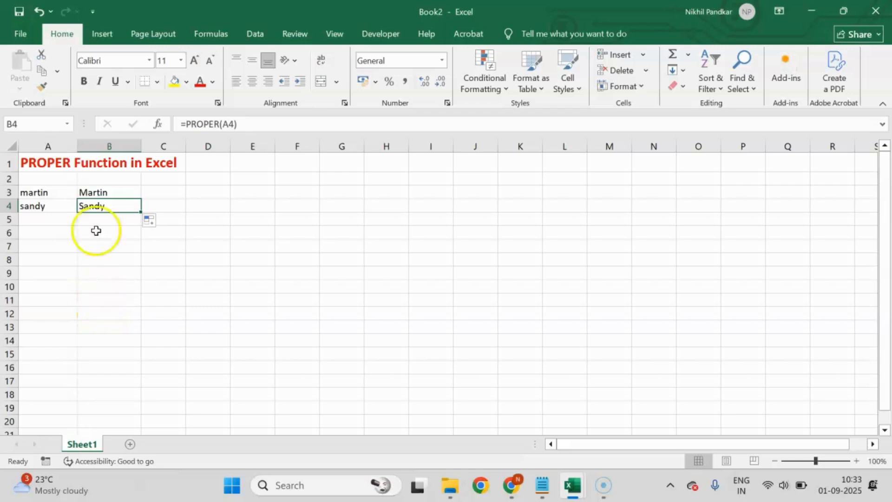
pyautogui.click(47, 164)
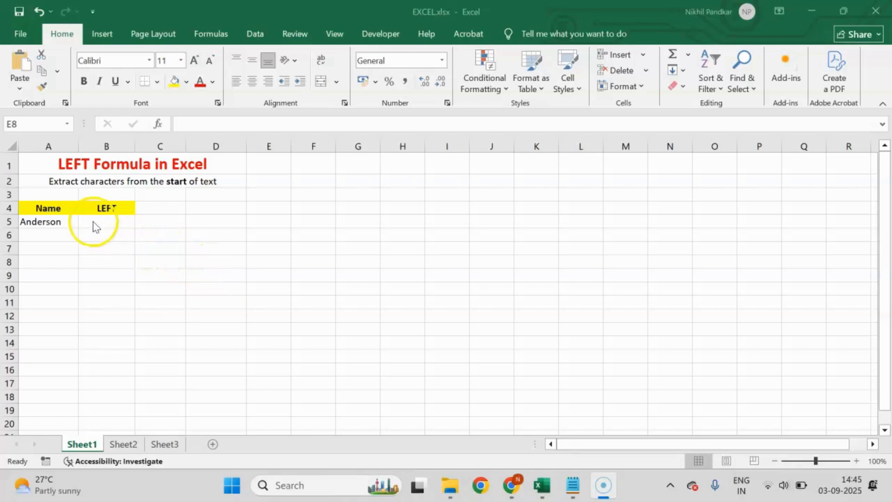
# Enter the formula =LEFT(A5,4) in B5 to extract the first four characters of the name in A5
pyautogui.click(109, 220)
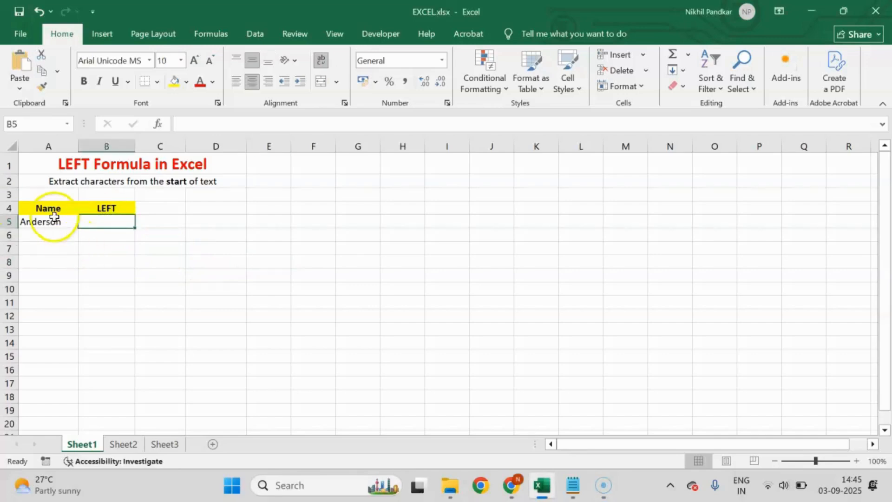
pyautogui.click(103, 223)
pyautogui.write('=')
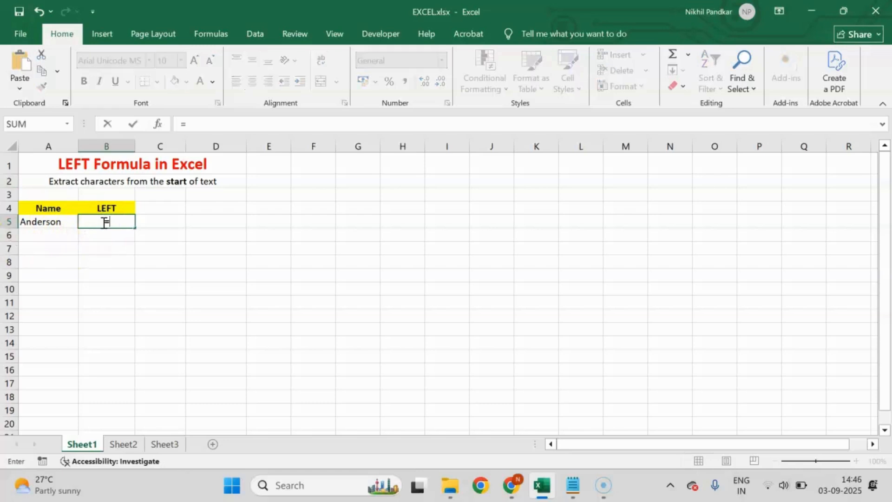
pyautogui.write('LEFT(')
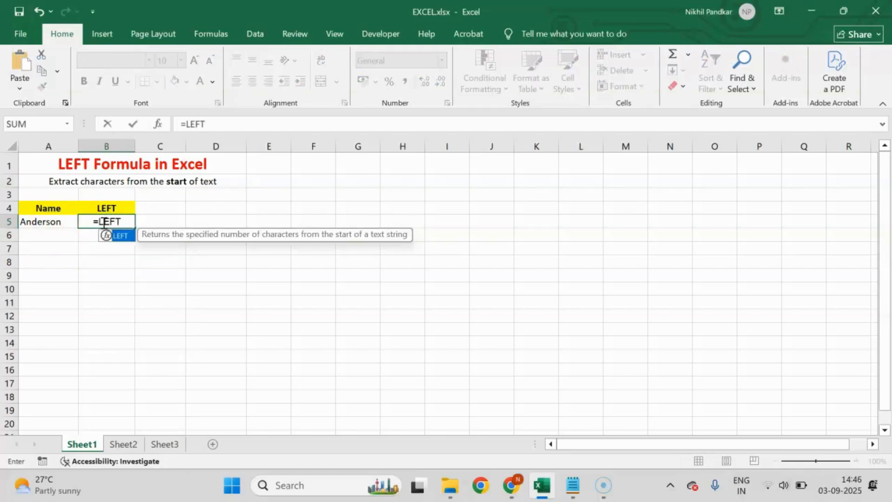
pyautogui.click(46, 225)
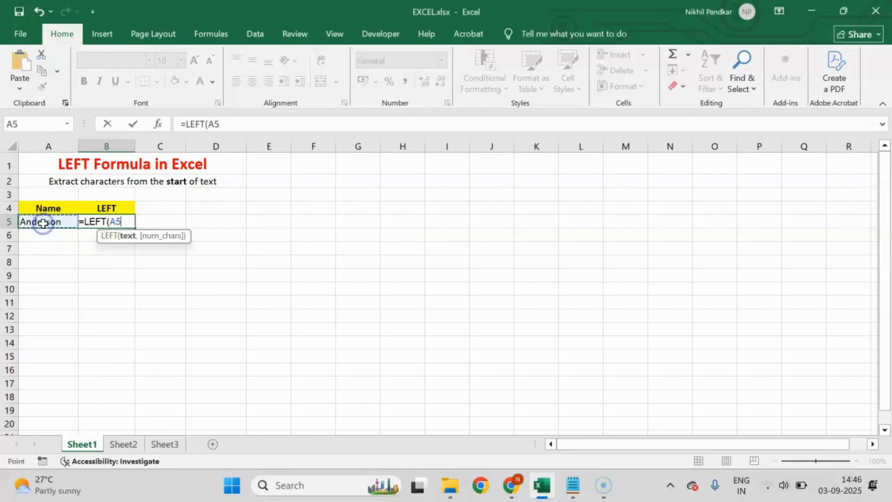
pyautogui.write(',')
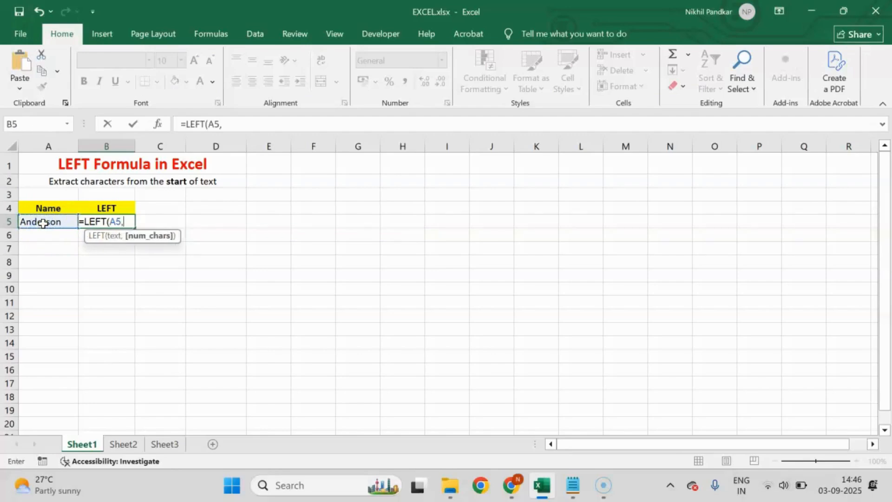
pyautogui.write('4)')
pyautogui.press('Return')
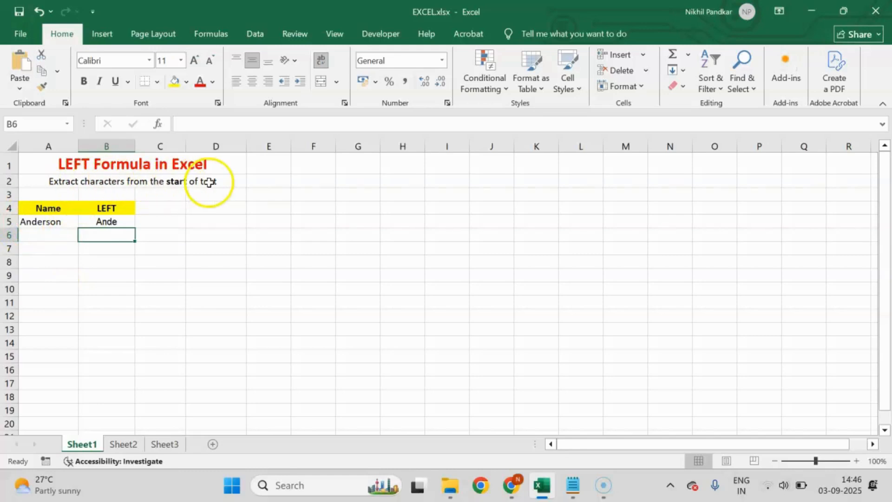
# Edit the LEFT formula in B5 to extract 5 characters, making it =LEFT(A5,5)
pyautogui.click(111, 222)
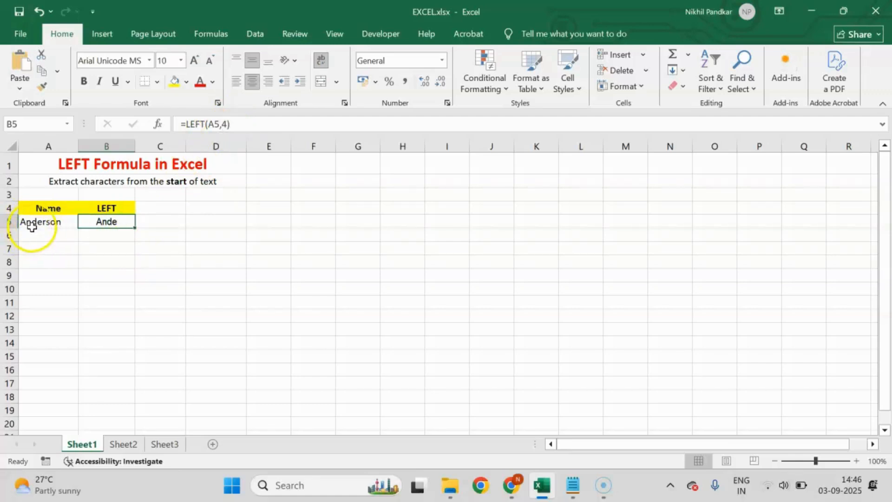
pyautogui.click(226, 125)
pyautogui.press('BackSpace')
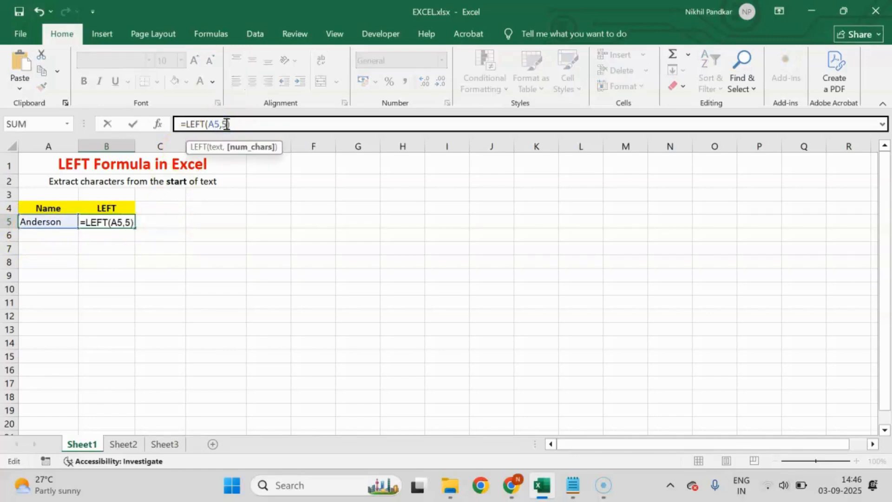
pyautogui.press('Return')
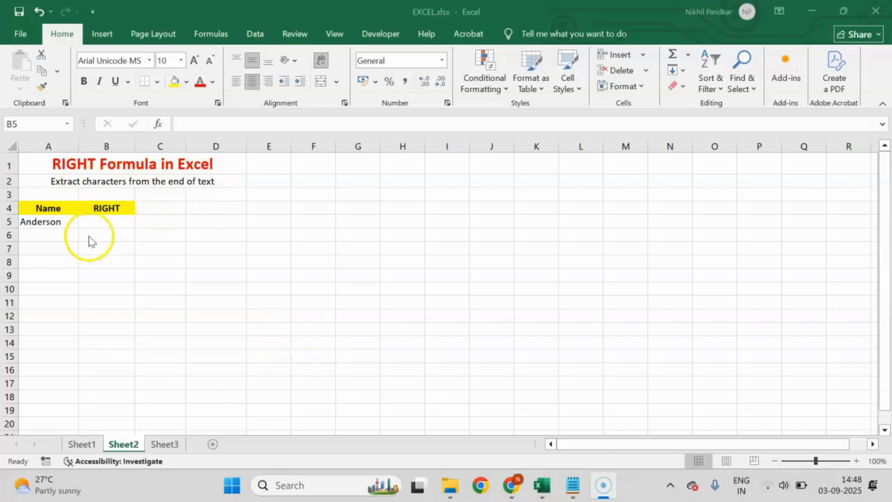
# Enter the formula =RIGHT(A5,4) in B5 to extract the last four characters of the name in A5
pyautogui.click(56, 220)
pyautogui.click(111, 223)
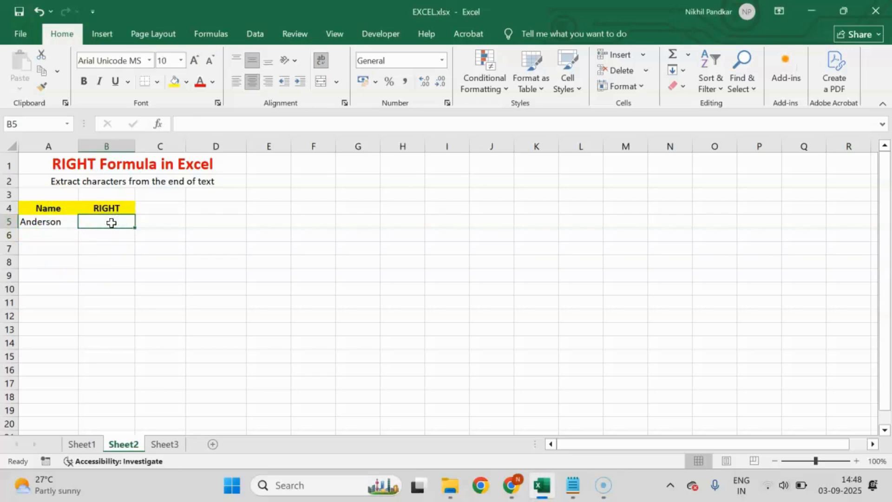
pyautogui.write('=RIGHT')
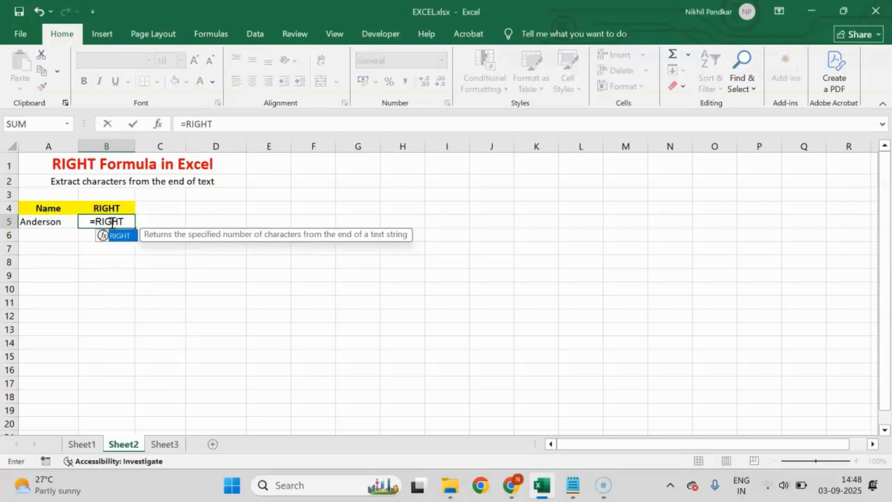
pyautogui.write('(')
pyautogui.click(60, 221)
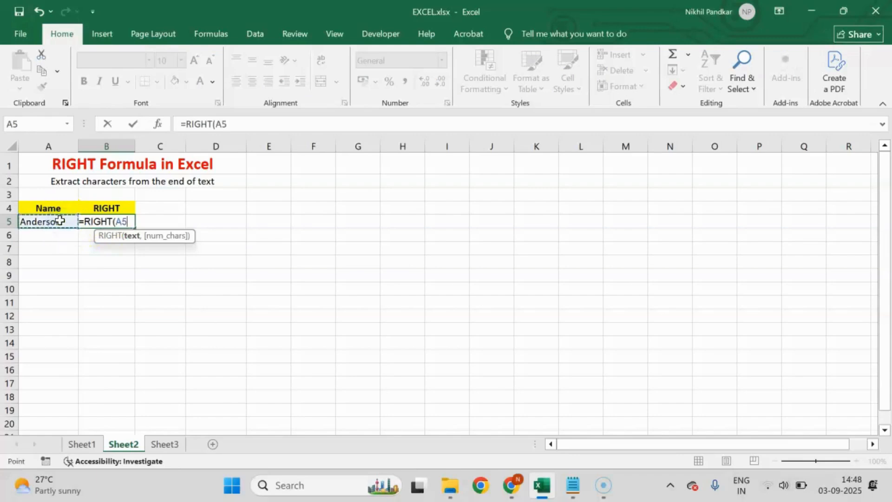
pyautogui.write(',')
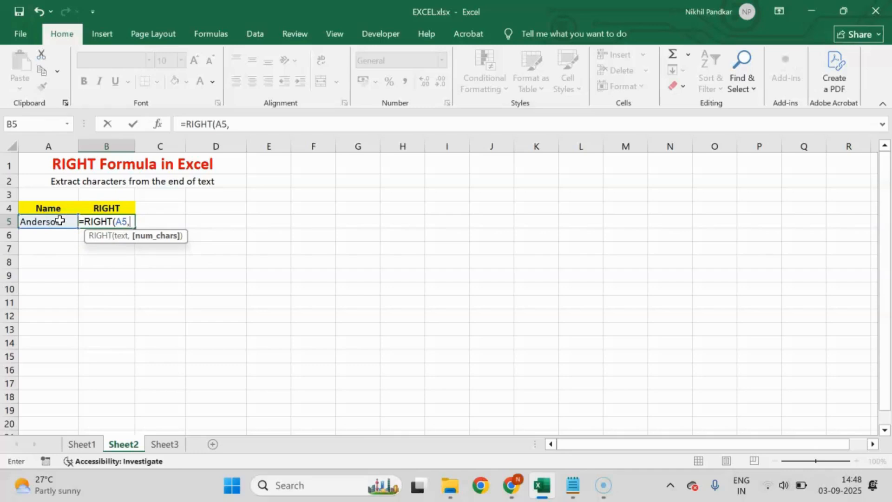
pyautogui.write('4)')
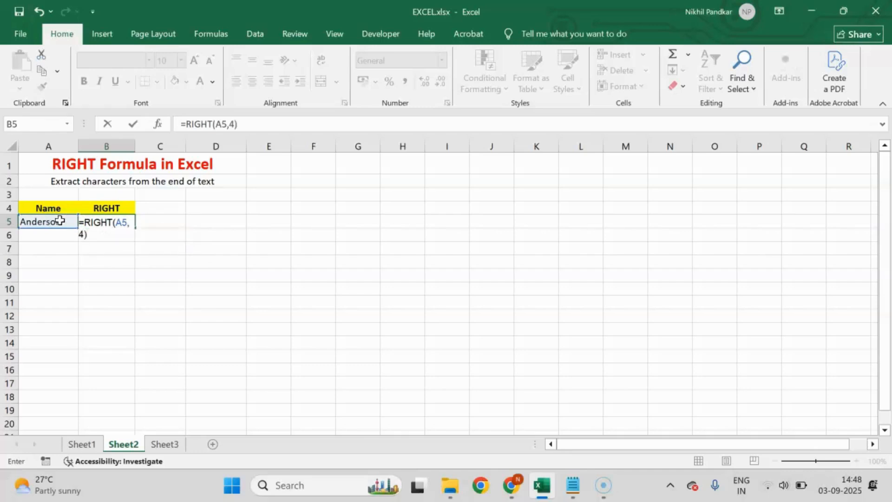
pyautogui.press('Return')
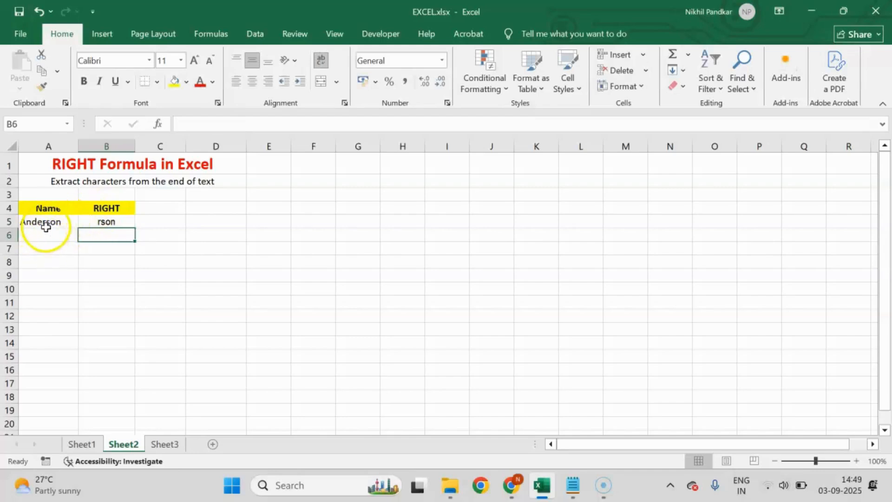
# Edit the RIGHT formula in B5 to extract 5 characters, making it =RIGHT(A5,5)
pyautogui.click(111, 222)
pyautogui.click(235, 124)
pyautogui.press('BackSpace')
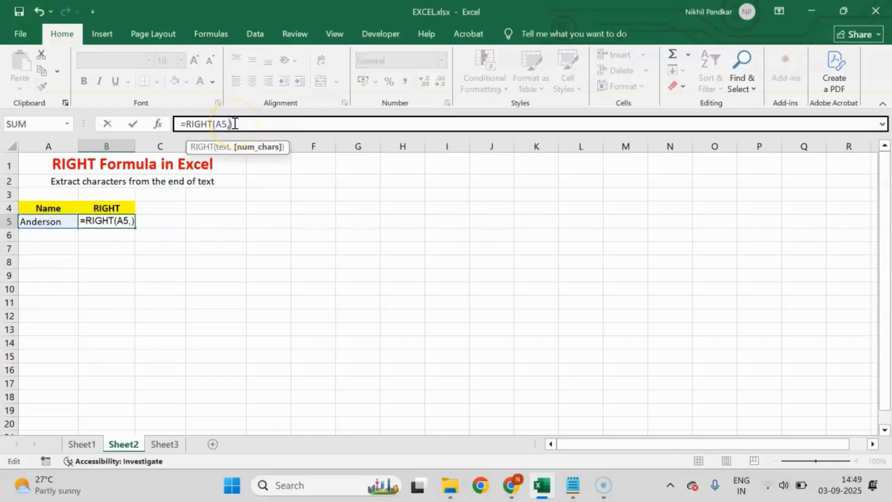
pyautogui.write('5')
pyautogui.press('Return')
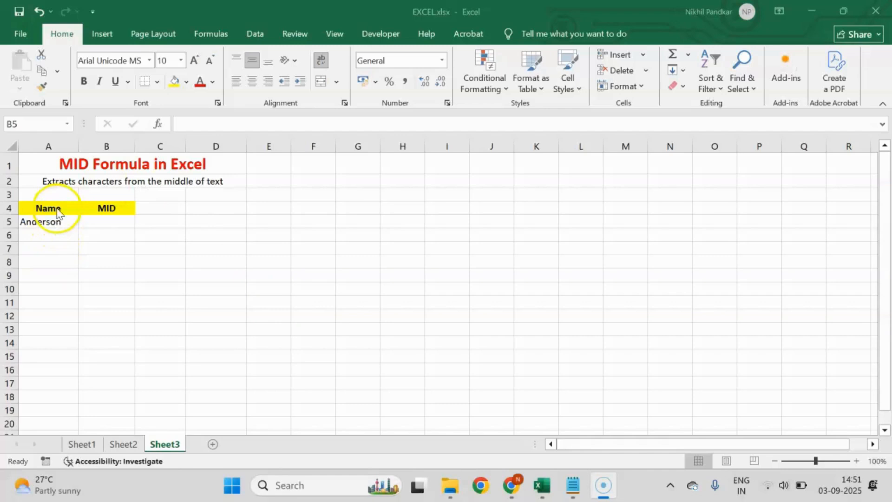
# Enter the formula =MID(A5,3,4) in B5 to extract four characters of the name starting at the third
pyautogui.click(107, 219)
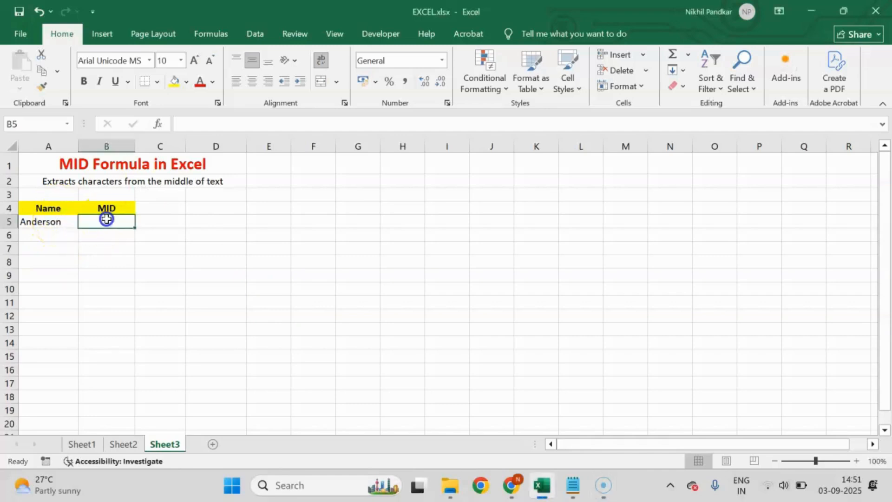
pyautogui.write('=')
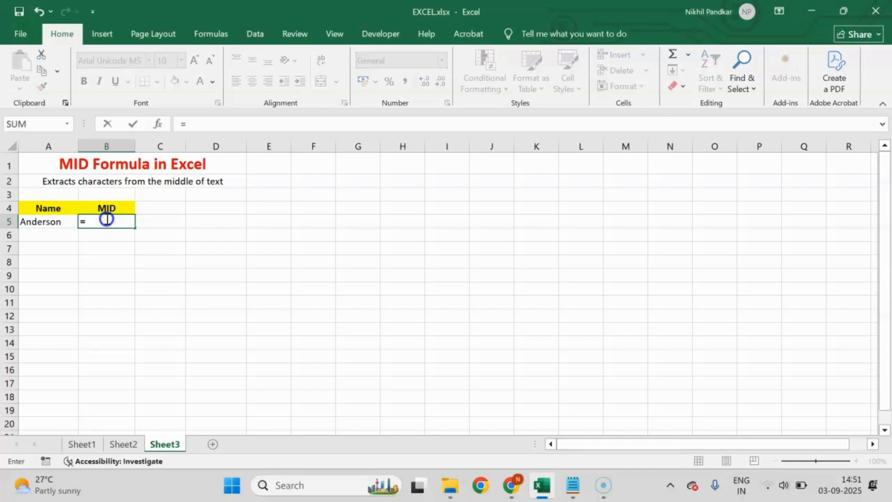
pyautogui.write('mid(')
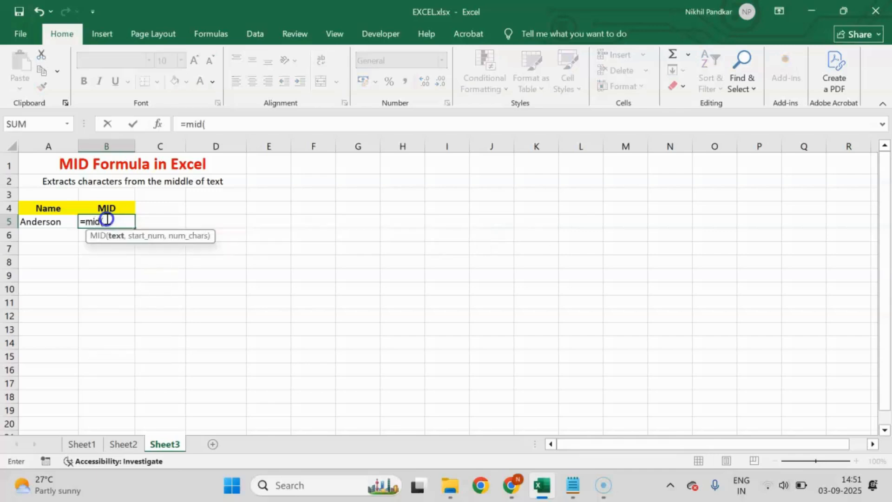
pyautogui.click(41, 222)
pyautogui.write(',')
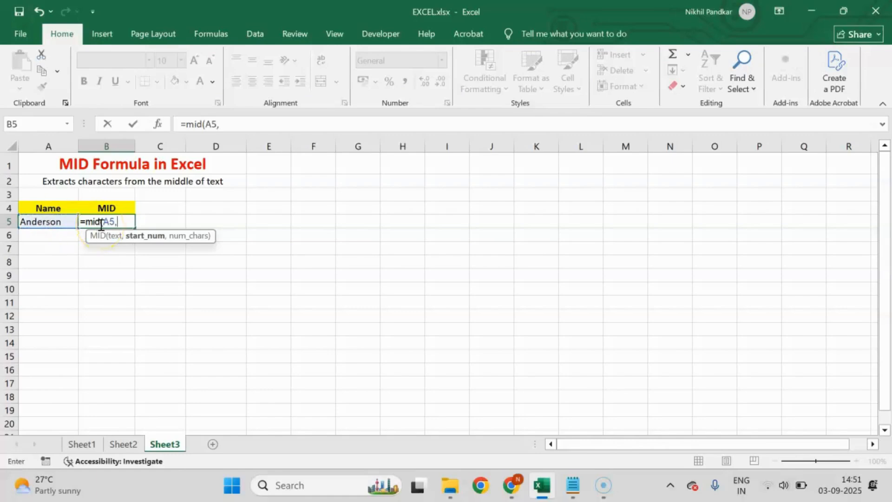
pyautogui.write('3,')
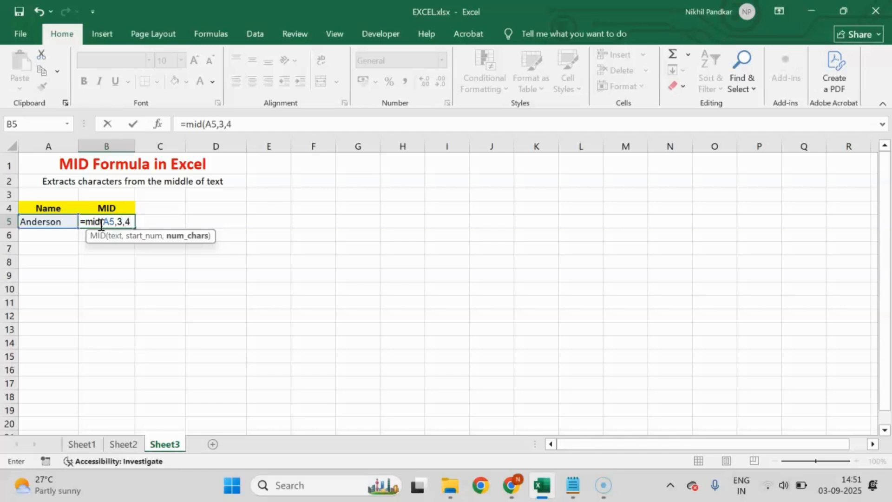
pyautogui.write('4)')
pyautogui.press('Return')
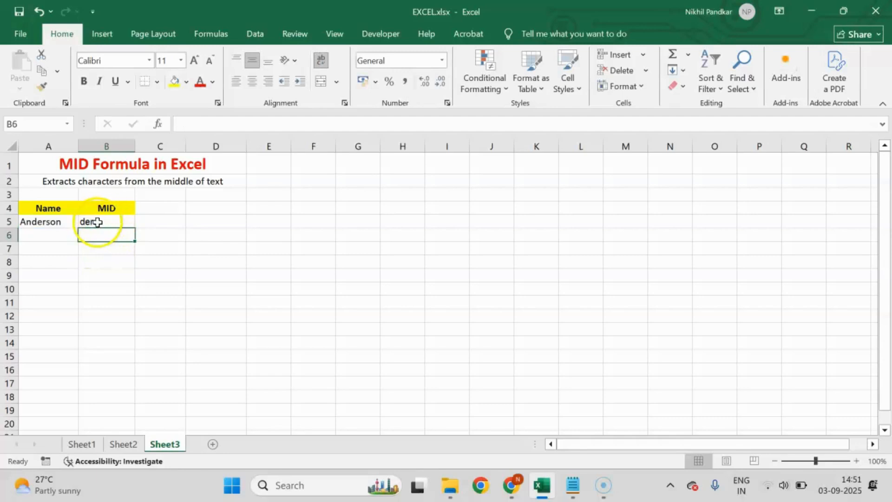
pyautogui.click(98, 224)
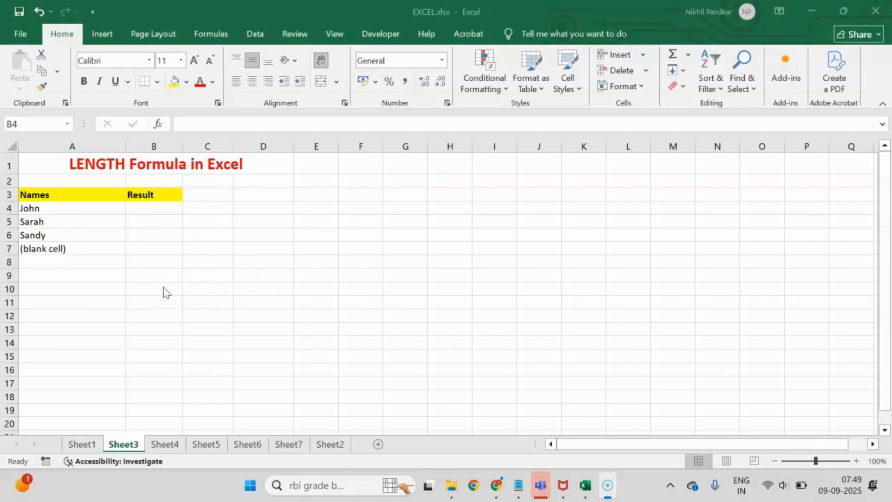
# Enter the formula =LEN(A4) in B4 of the Result column to count the characters of the first listed name
pyautogui.moveTo(140, 208); pyautogui.dragTo(139, 249)
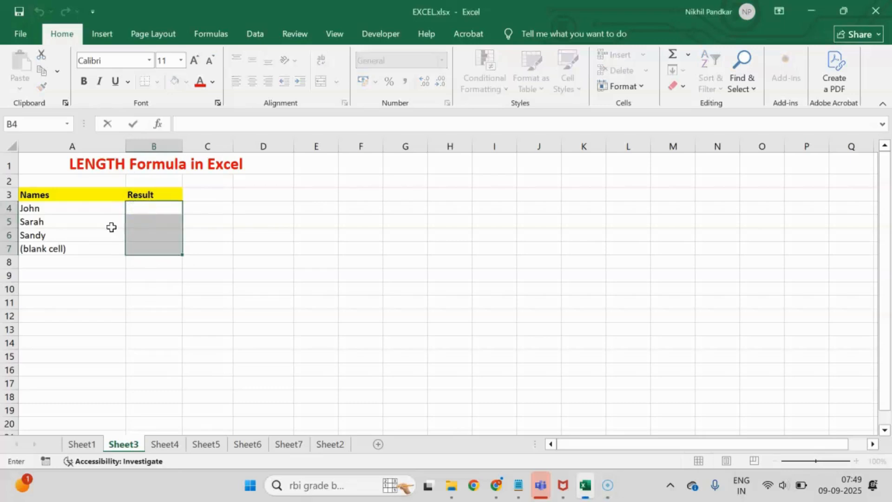
pyautogui.click(150, 317)
pyautogui.click(144, 209)
pyautogui.write('=l')
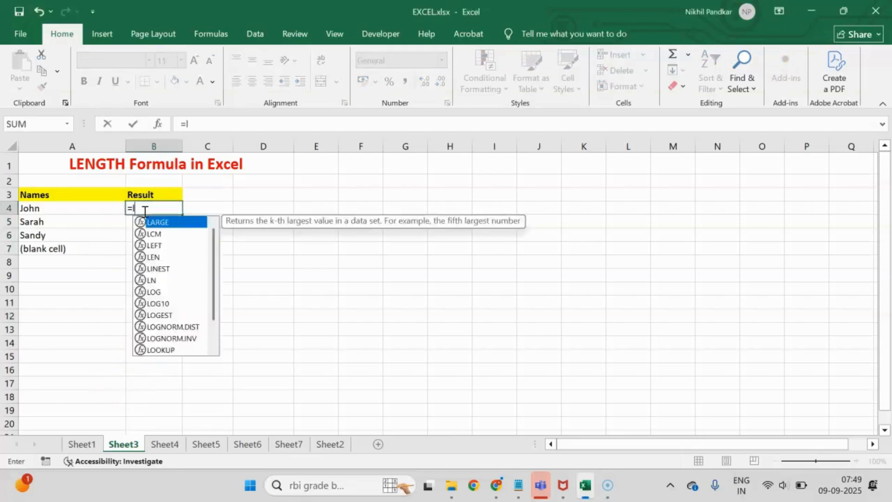
pyautogui.write('en(')
pyautogui.click(64, 208)
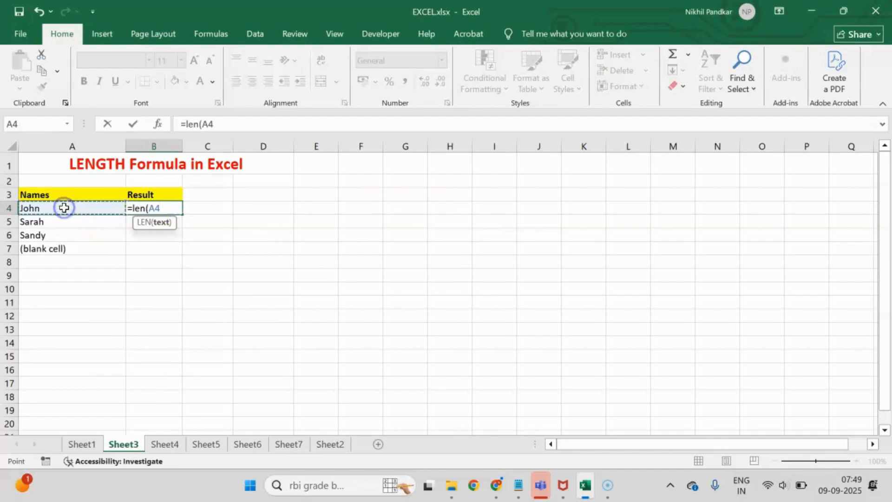
pyautogui.write(')')
pyautogui.press('Return')
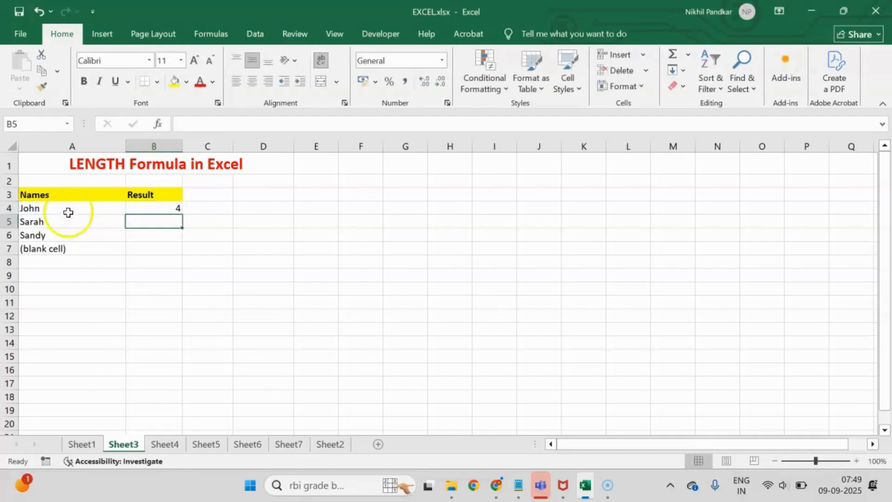
# Fill the LEN formula from B4 down to B7 to count the characters of every remaining entry in the list
pyautogui.click(171, 206)
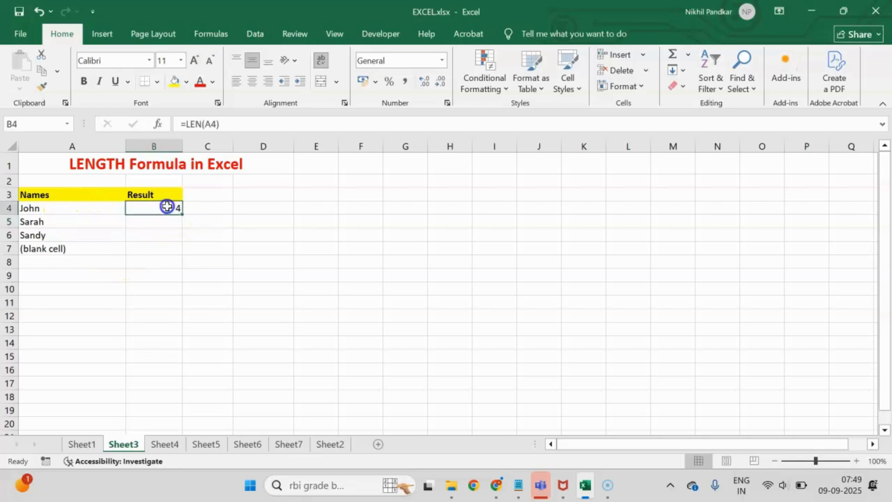
pyautogui.moveTo(183, 215); pyautogui.dragTo(178, 256)
pyautogui.click(69, 235)
pyautogui.click(63, 223)
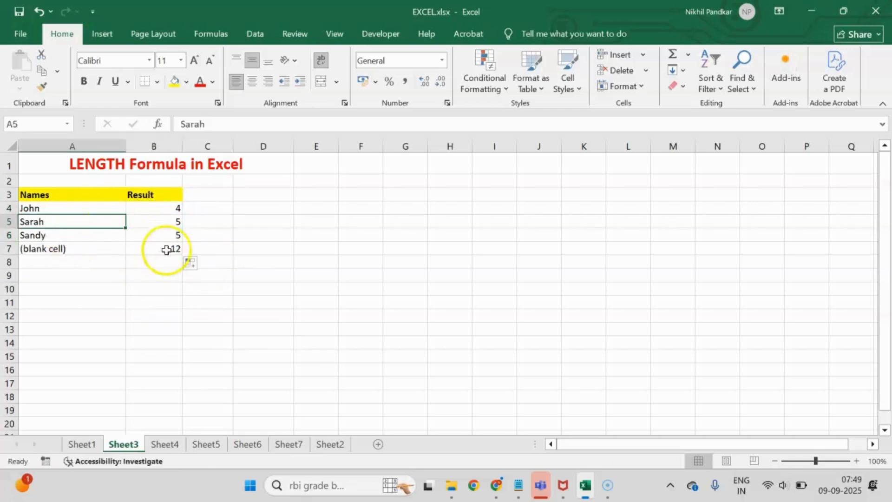
pyautogui.click(173, 223)
pyautogui.click(37, 234)
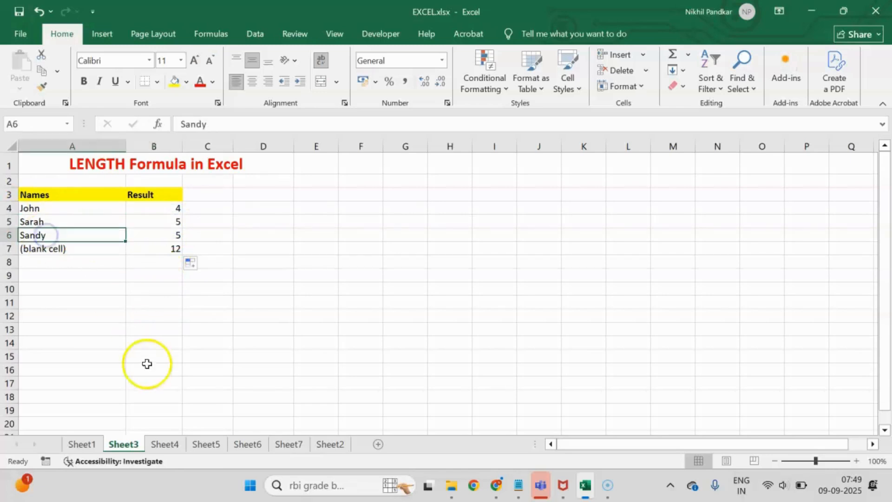
pyautogui.click(154, 235)
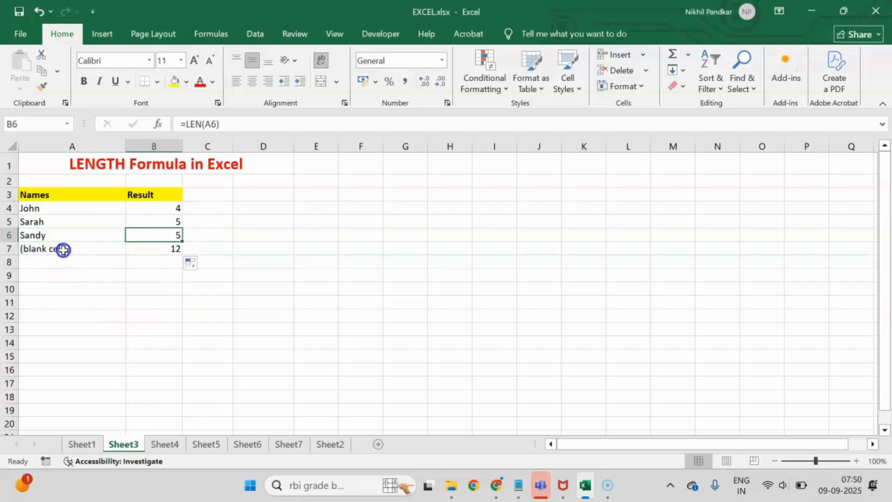
pyautogui.click(159, 249)
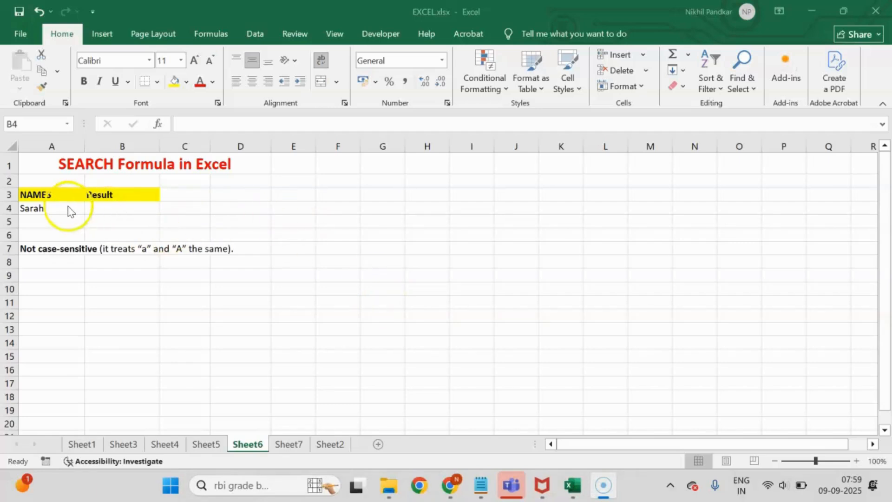
# Enter the formula =SEARCH("a",A4) in B4 of the SEARCH sheet to locate the letter a in the name
pyautogui.click(117, 205)
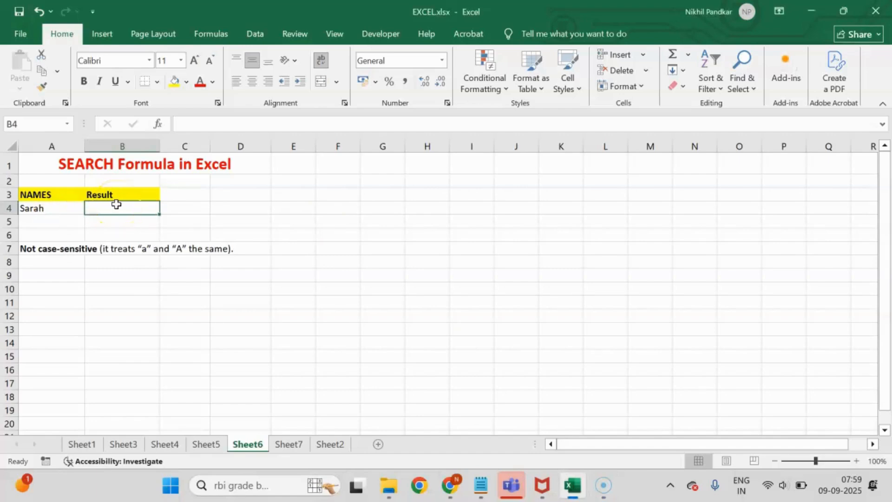
pyautogui.write('=searchy')
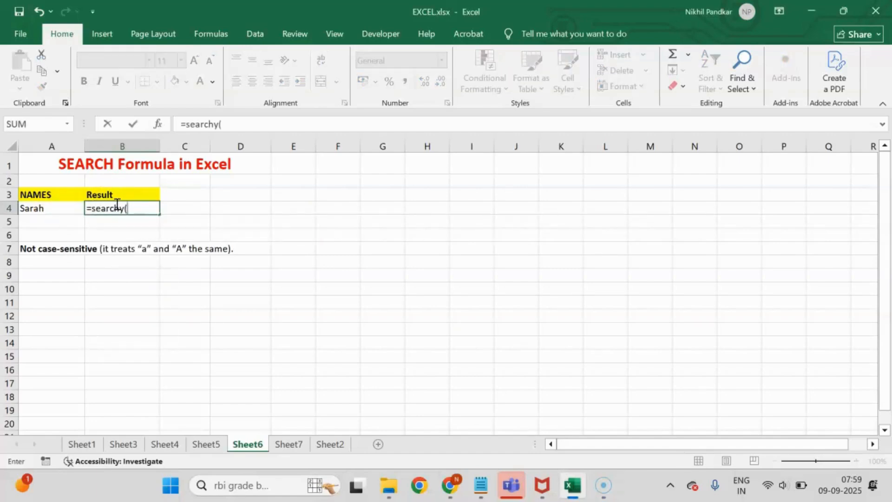
pyautogui.press('BackSpace')
pyautogui.write('("a')
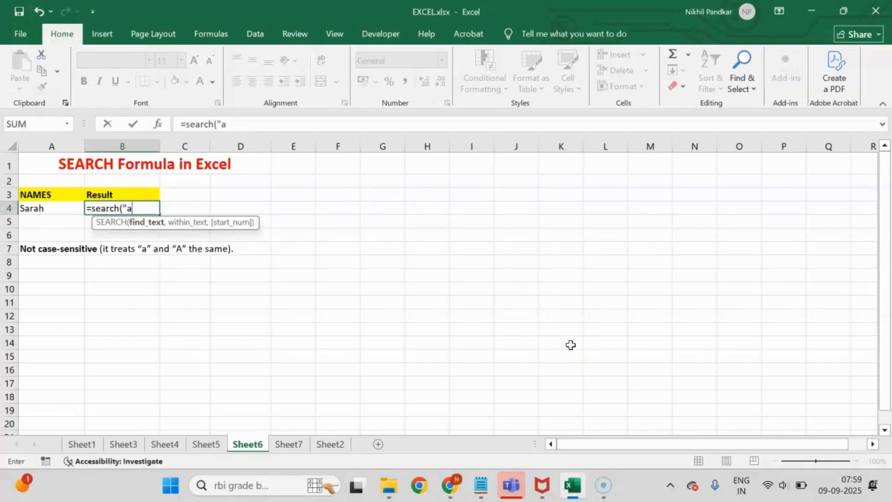
pyautogui.write('",')
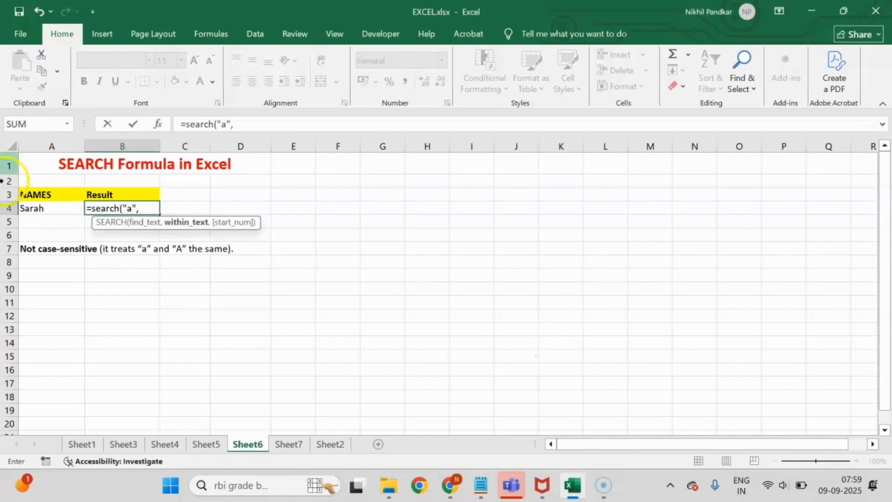
pyautogui.click(45, 208)
pyautogui.write(')')
pyautogui.press('Return')
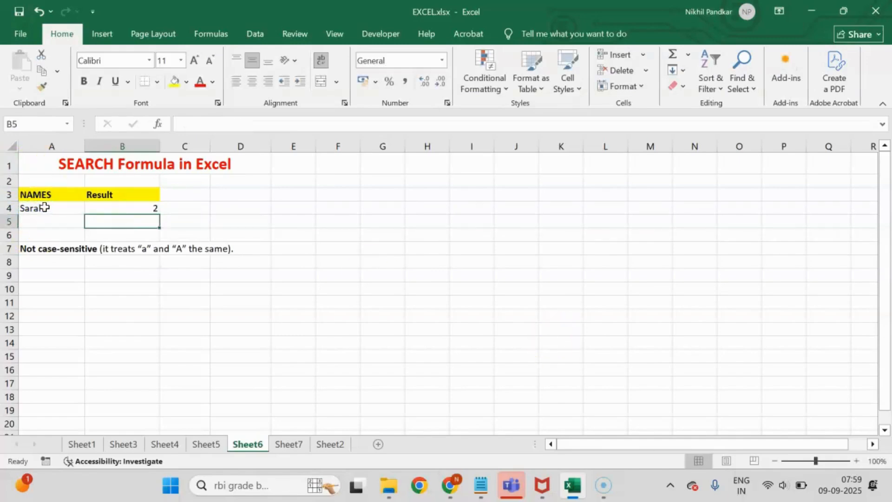
# Examine the find_text argument of the SEARCH formula in B4
pyautogui.click(150, 205)
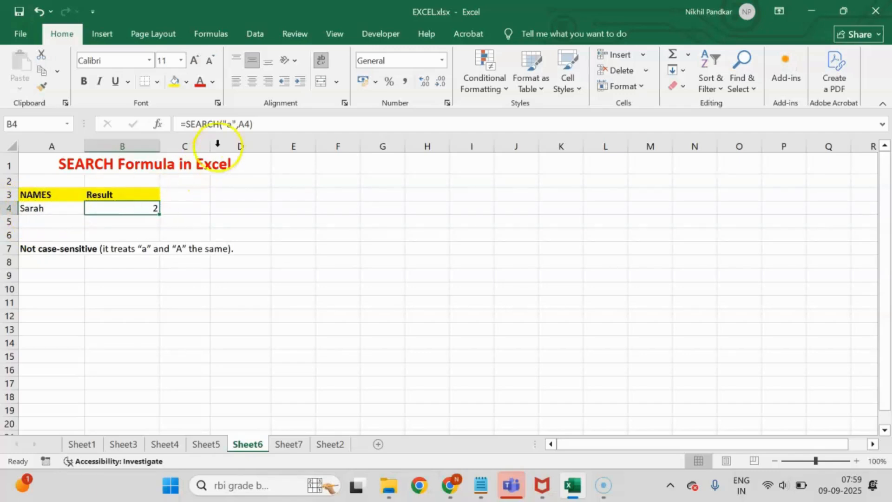
pyautogui.click(225, 124)
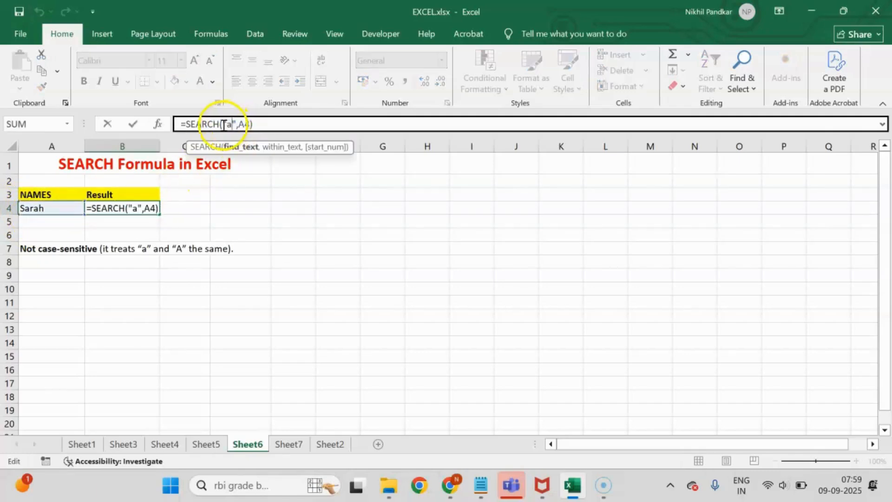
pyautogui.press('Return')
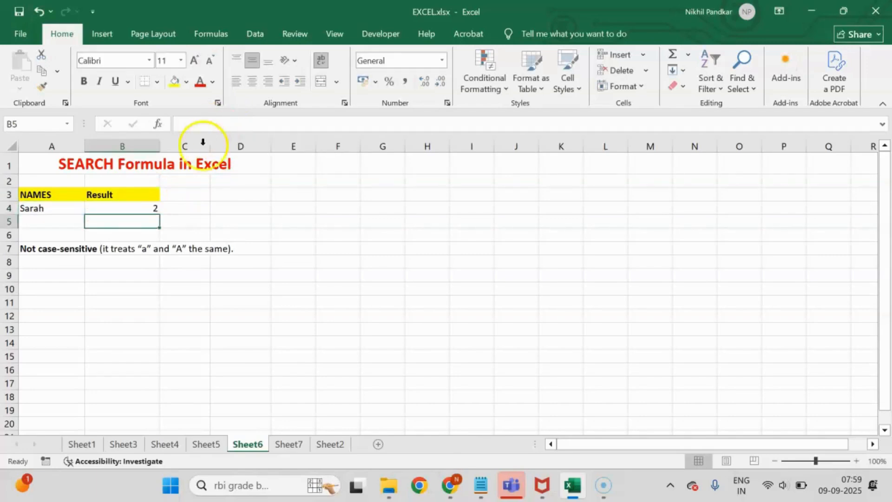
pyautogui.click(145, 206)
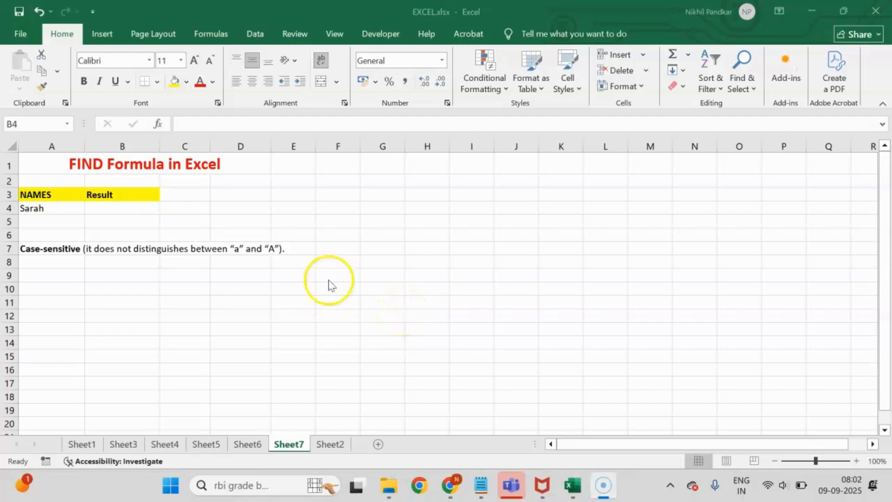
# Enter the formula =FIND("a",A4) in B4 of the FIND sheet to locate the lowercase a in the name
pyautogui.click(125, 207)
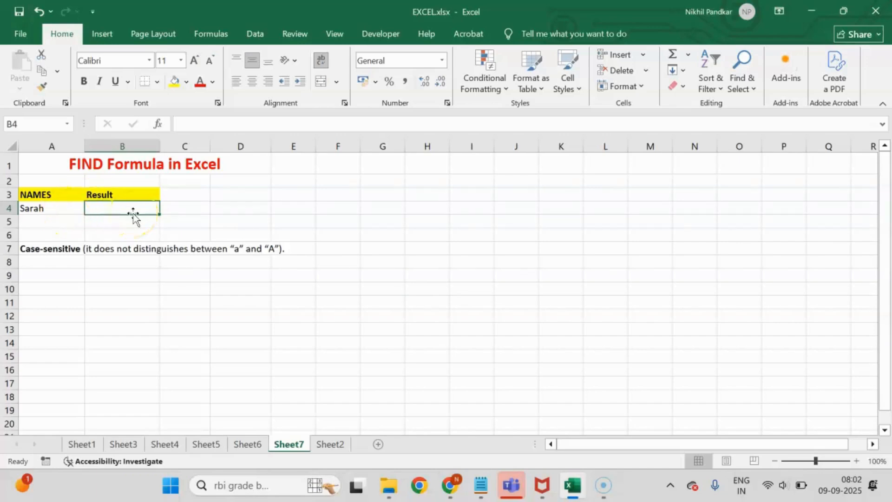
pyautogui.write('=find(')
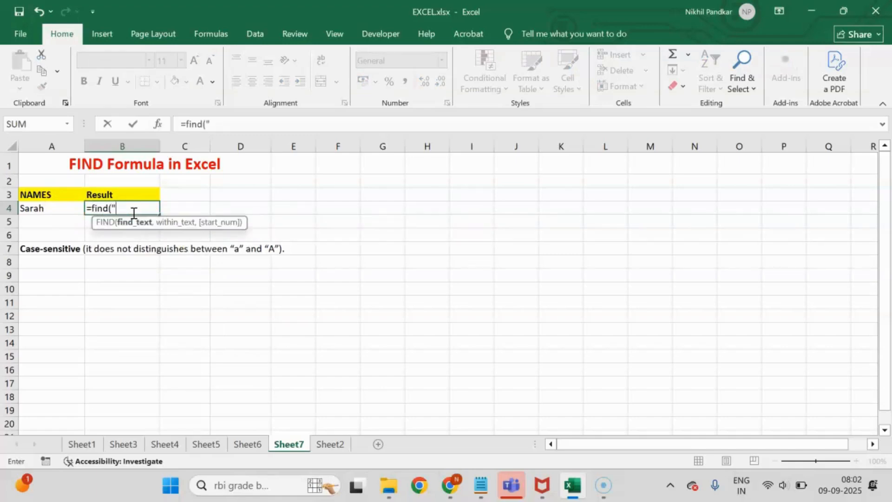
pyautogui.write('"a",')
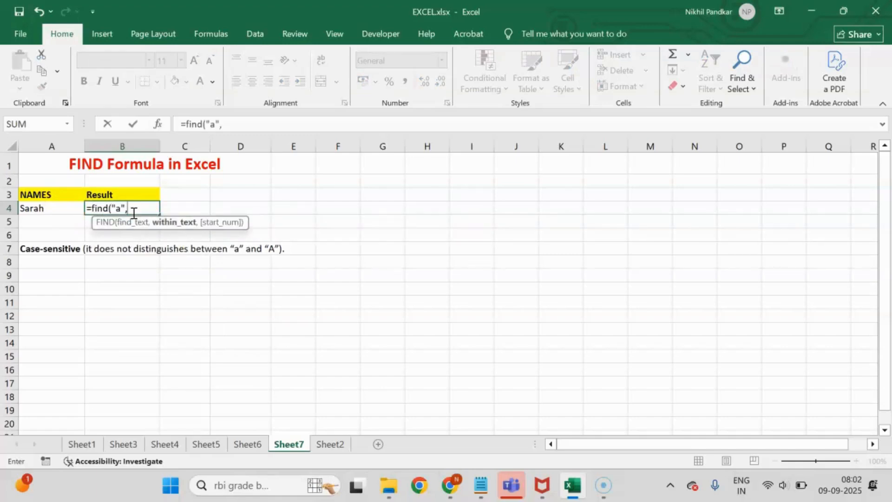
pyautogui.click(65, 209)
pyautogui.press('Return')
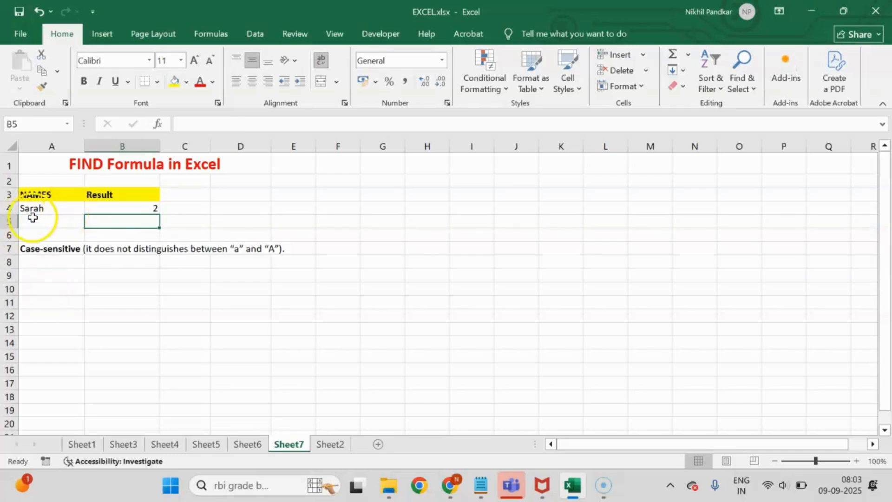
# Edit the FIND formula in B4 to look for a capital A, making it =FIND("A",A4), and check the case-sensitivity note in A7
pyautogui.click(126, 208)
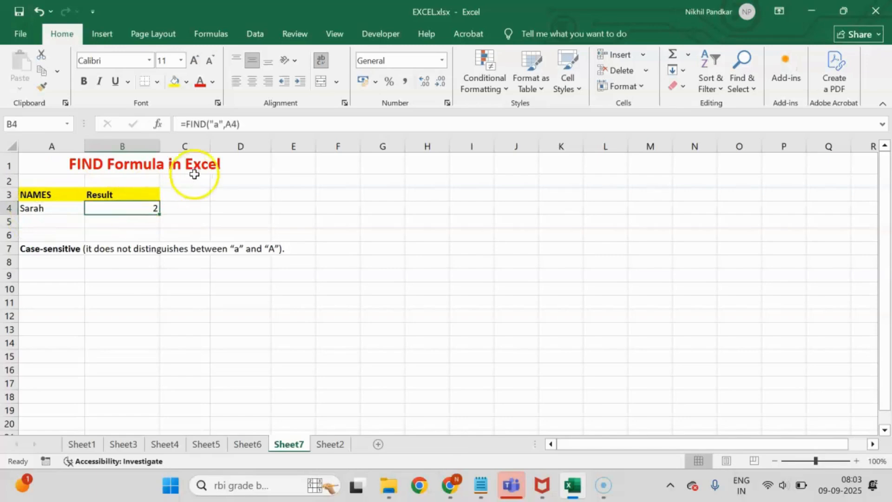
pyautogui.click(222, 123)
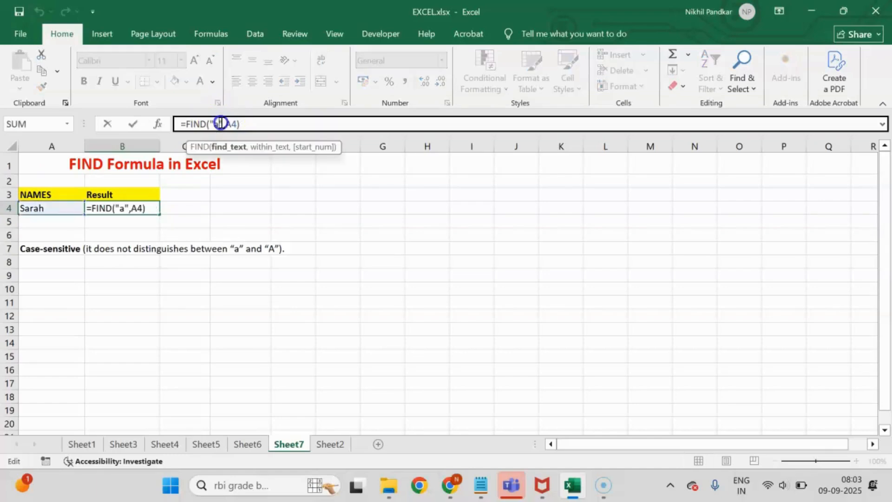
pyautogui.press('BackSpace')
pyautogui.write('A')
pyautogui.press('Return')
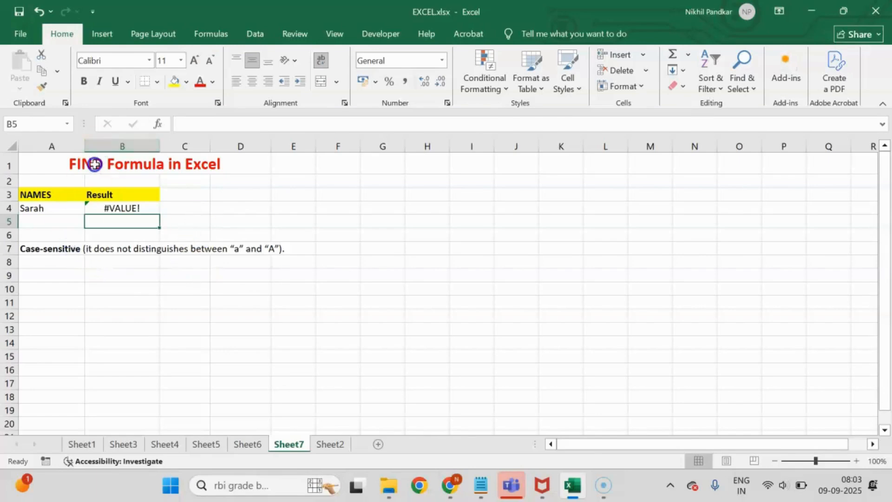
pyautogui.click(55, 250)
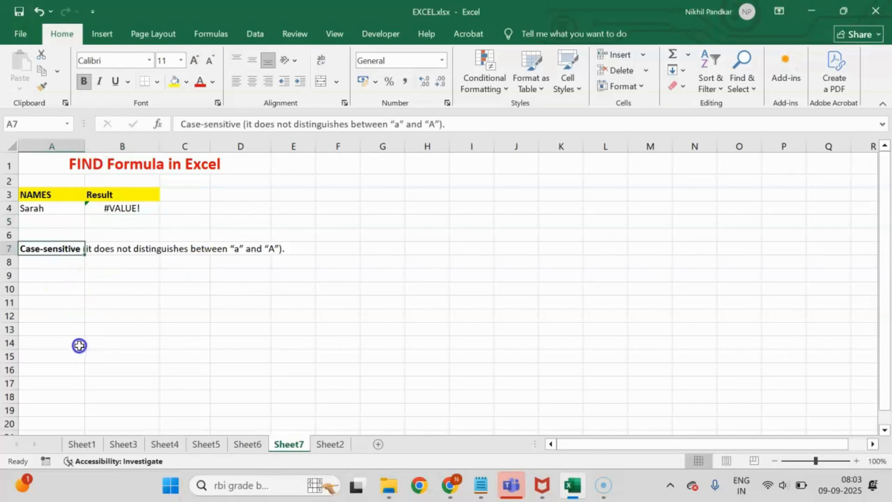